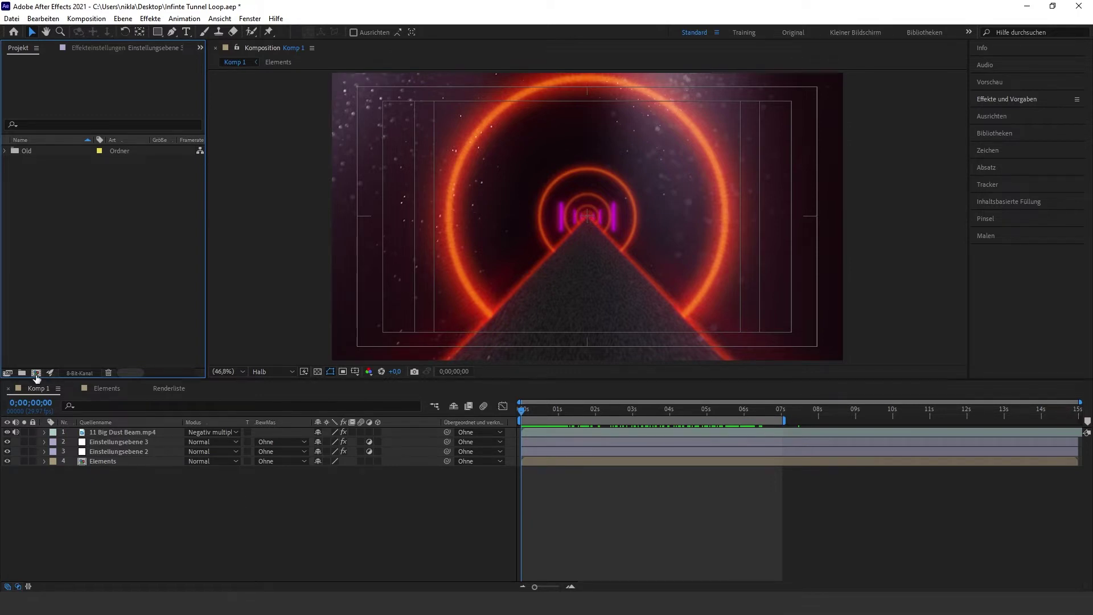
Step: Create a 1920×1080, 30 fps, 15-second composition named Main
click(36, 374)
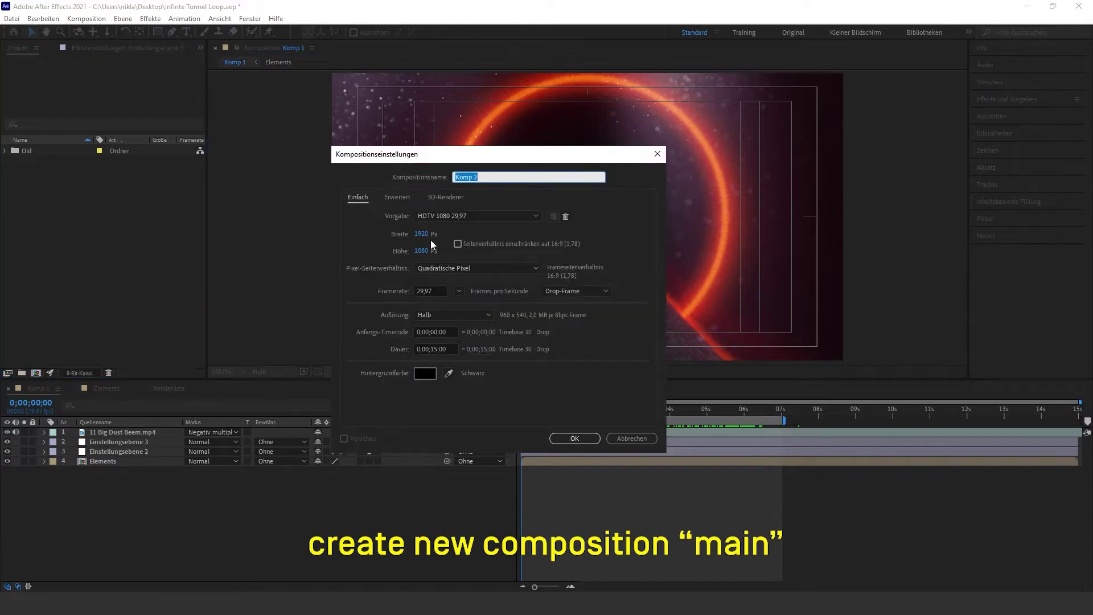
click(435, 292)
text(30)
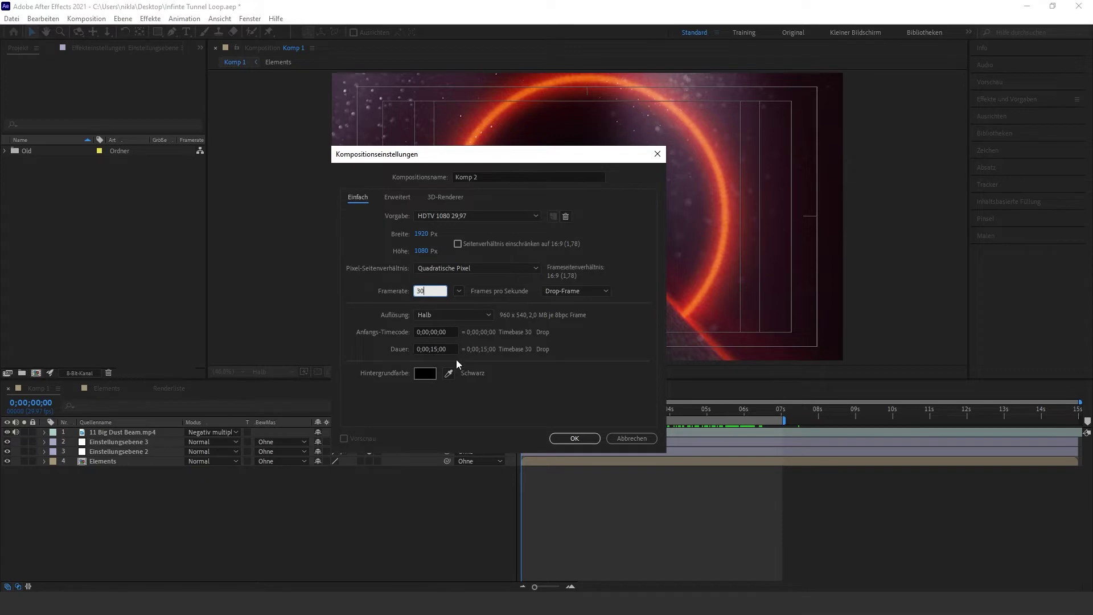
click(483, 177)
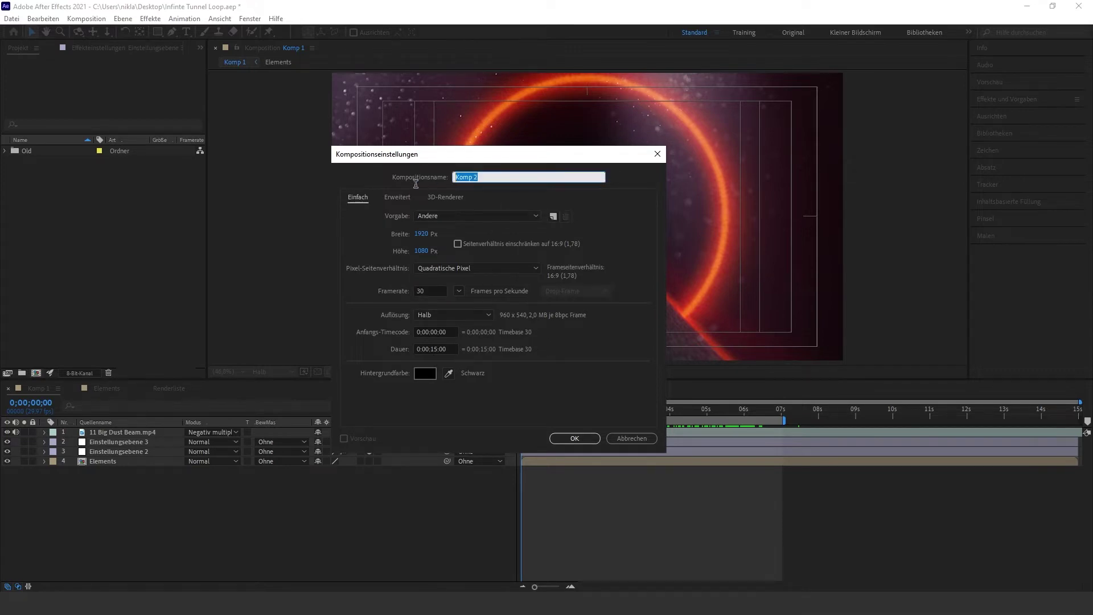
text(Main)
key(Return)
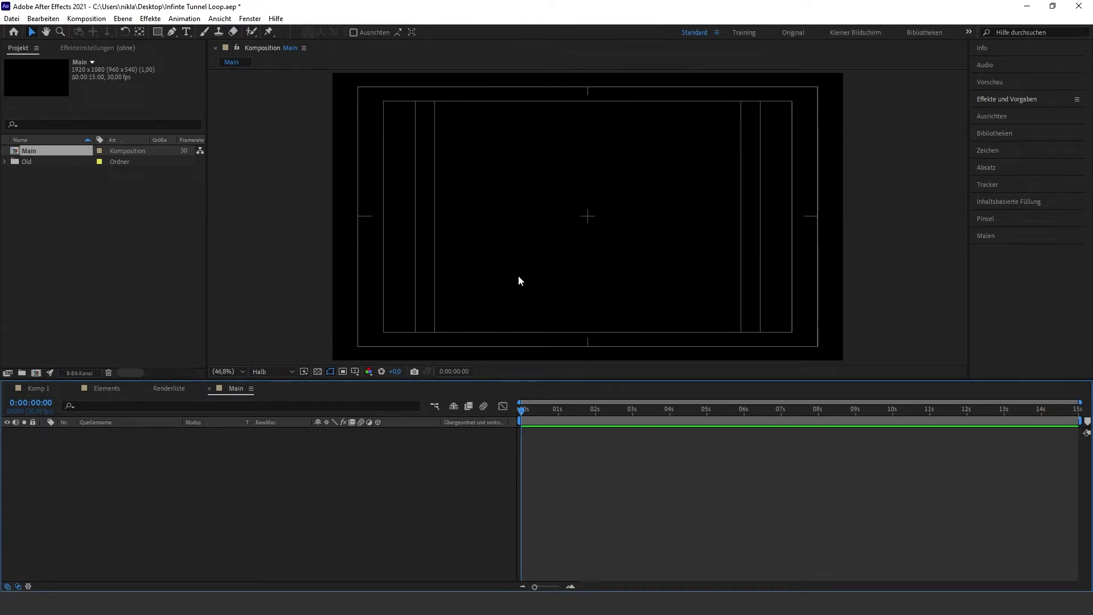
click(355, 371)
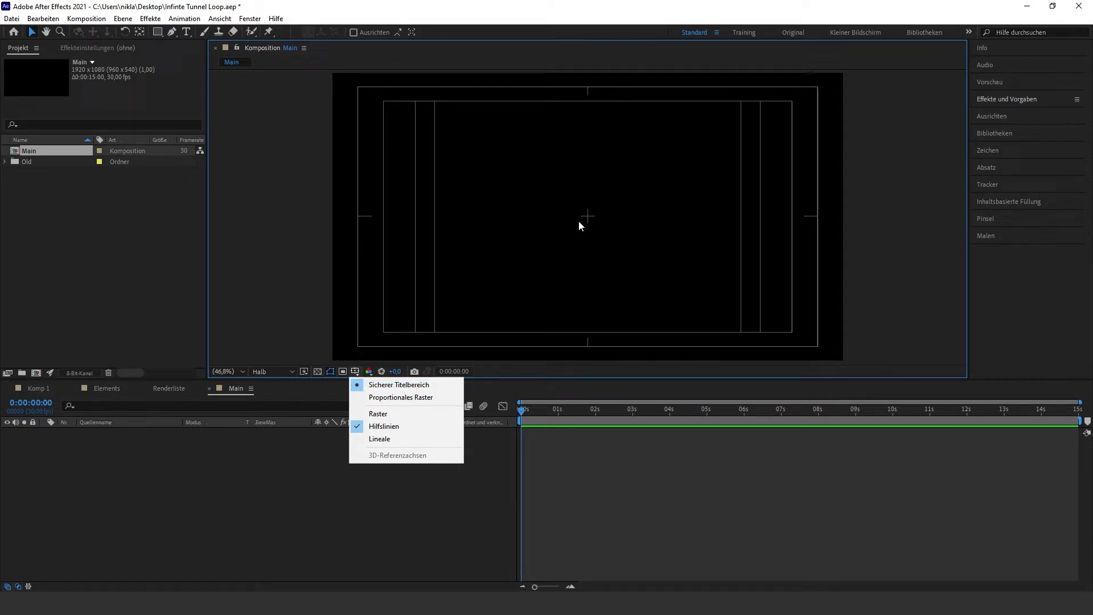
Step: Close the guide options unchanged and pick the Ellipse tool from the Rectangle tool group
click(313, 262)
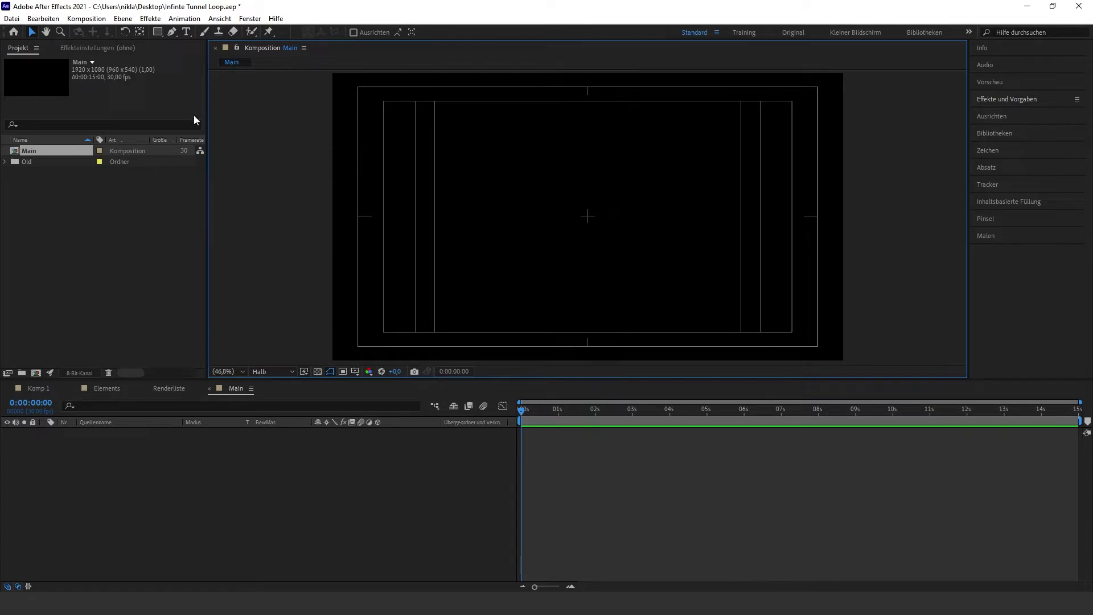
drag(160, 36, 208, 61)
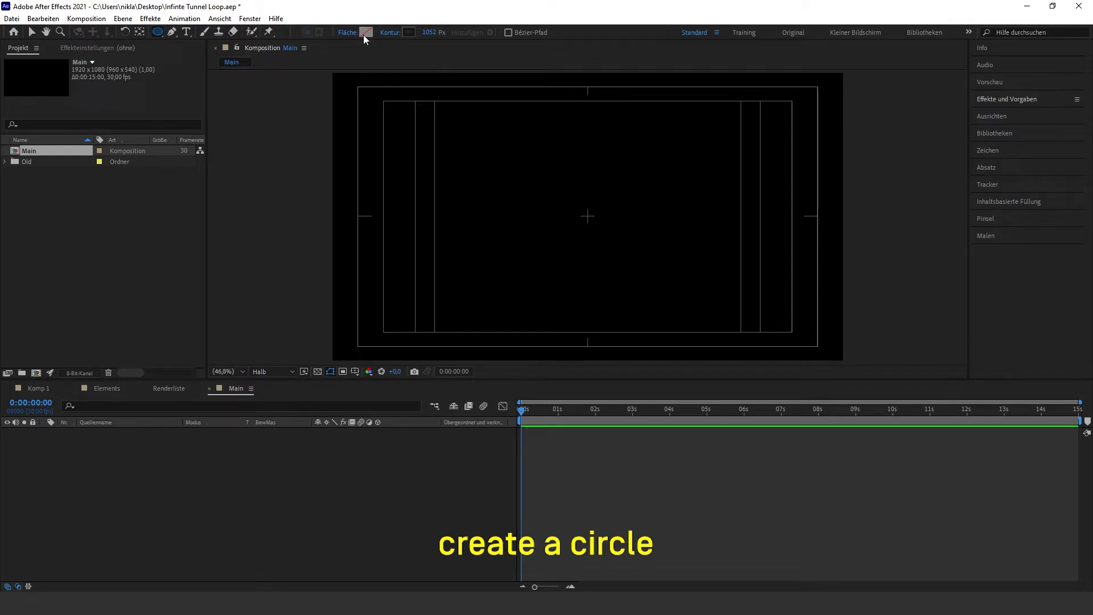
Step: Set the shape stroke width to 10 px and the stroke colour to orange
click(430, 35)
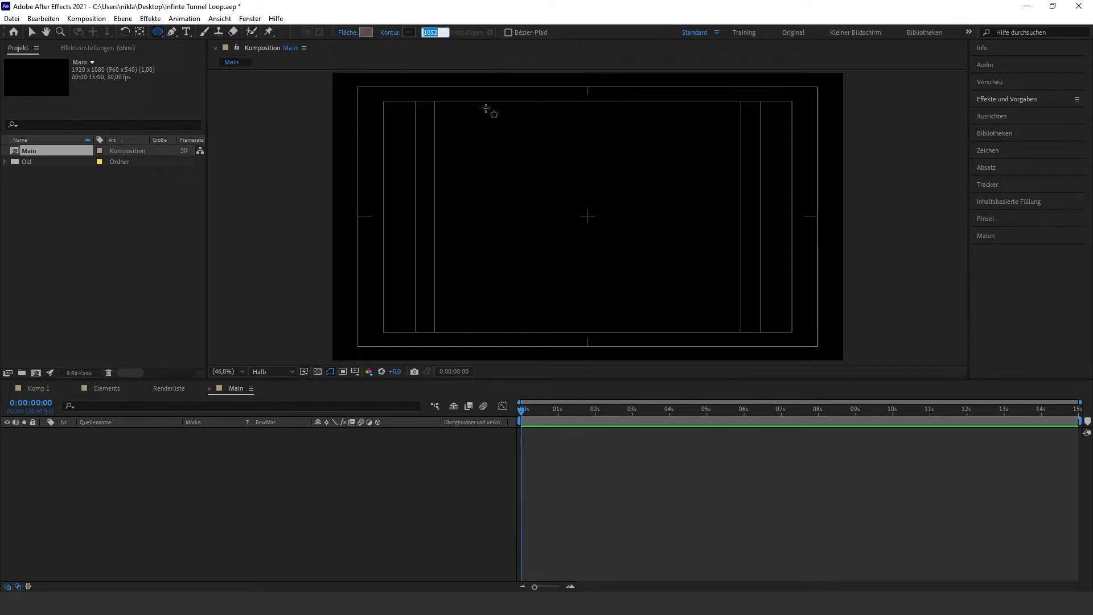
text(10)
click(409, 33)
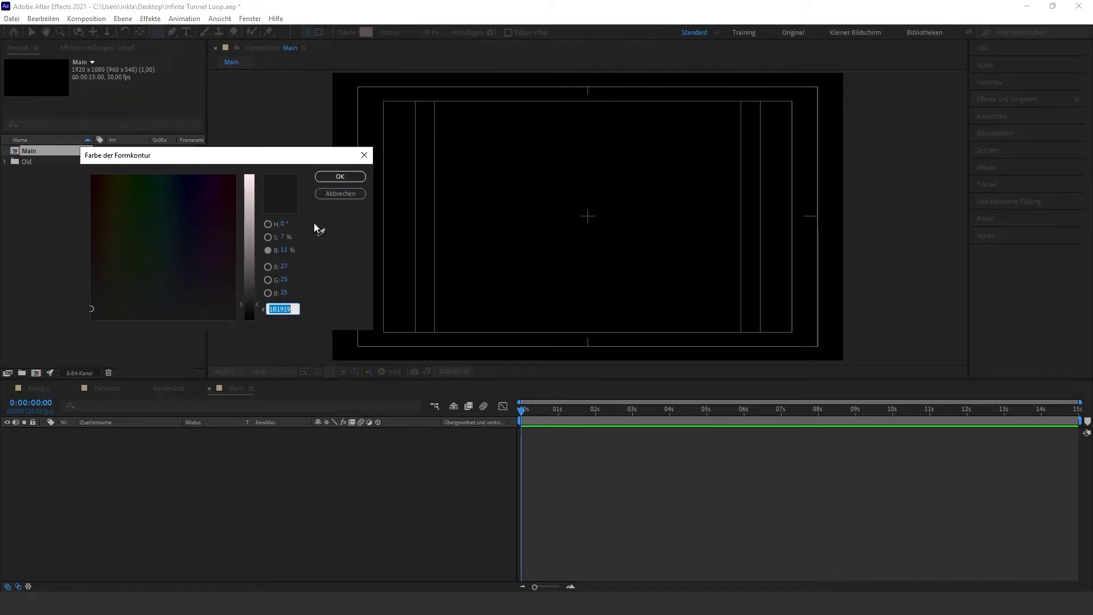
click(320, 231)
drag(206, 178, 102, 176)
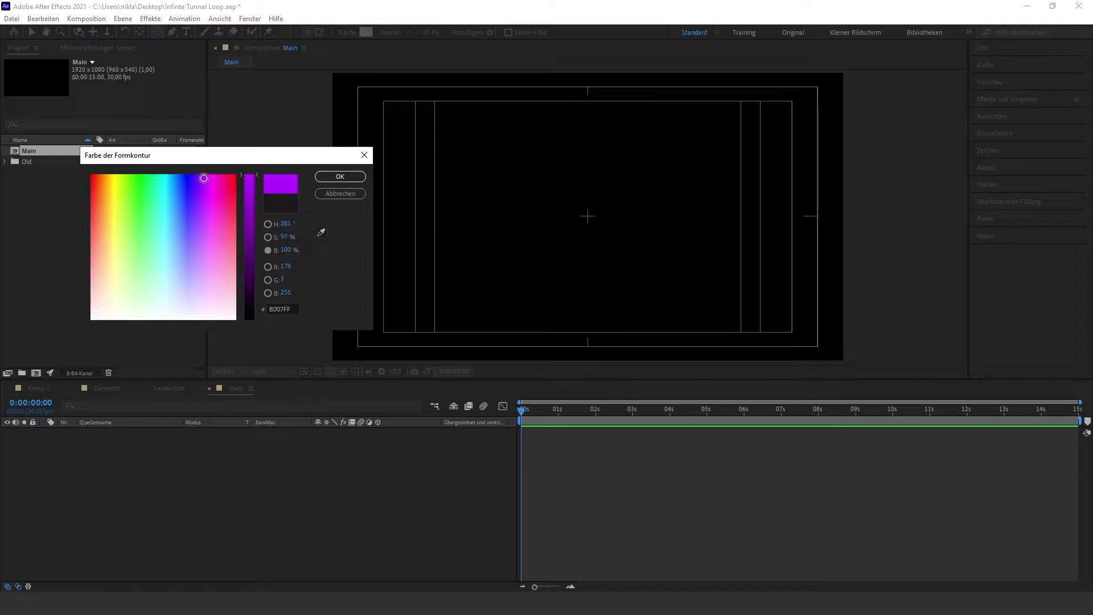
click(340, 177)
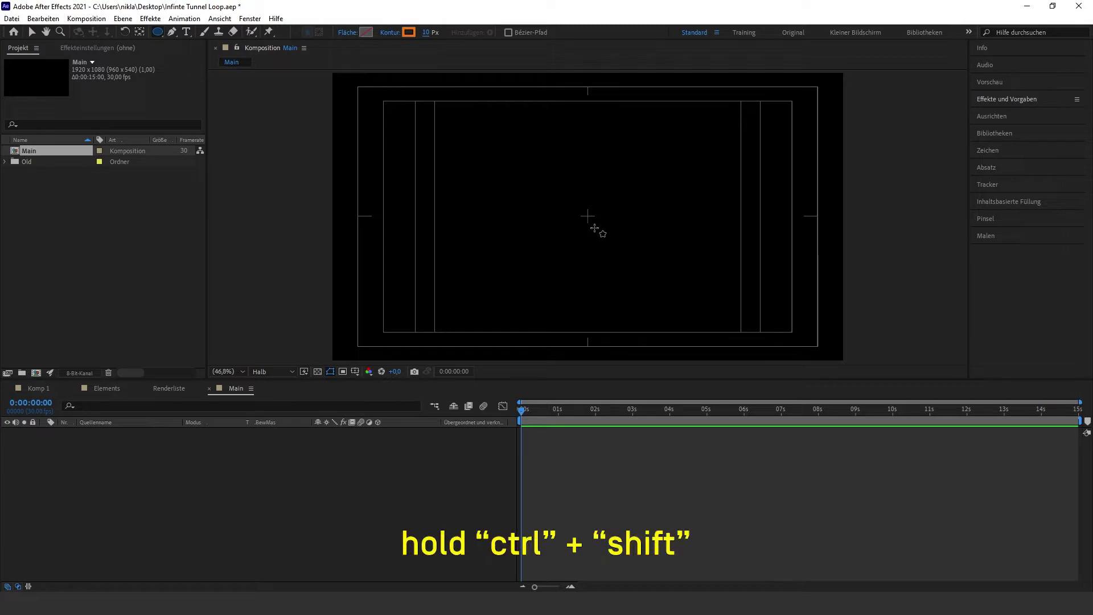
Step: Draw a circle from the comp centre and align it horizontally and vertically centred
drag(587, 216, 668, 258)
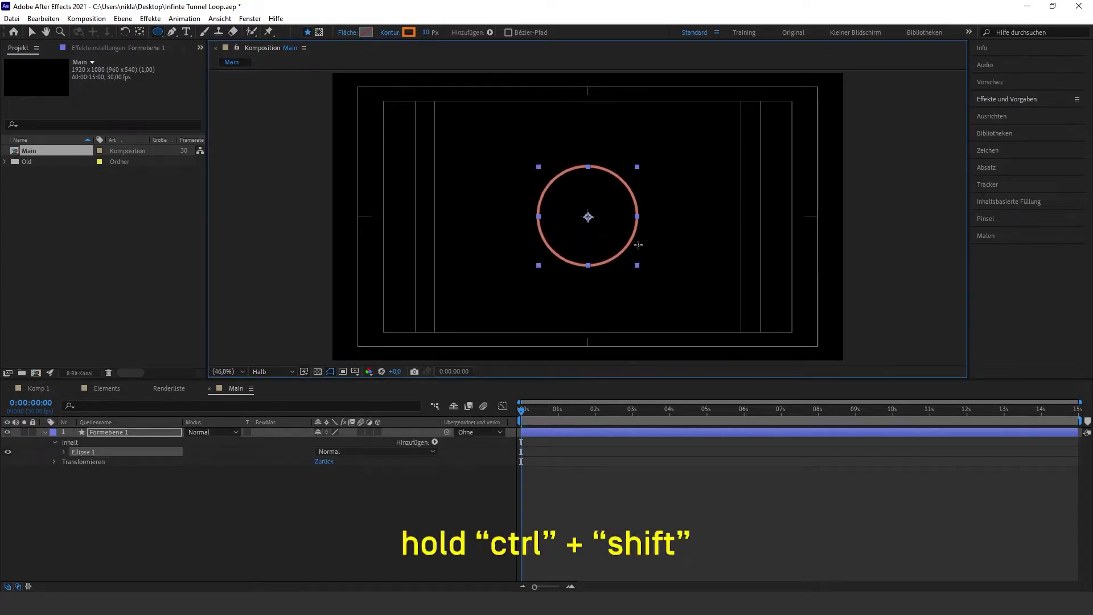
drag(669, 257, 682, 262)
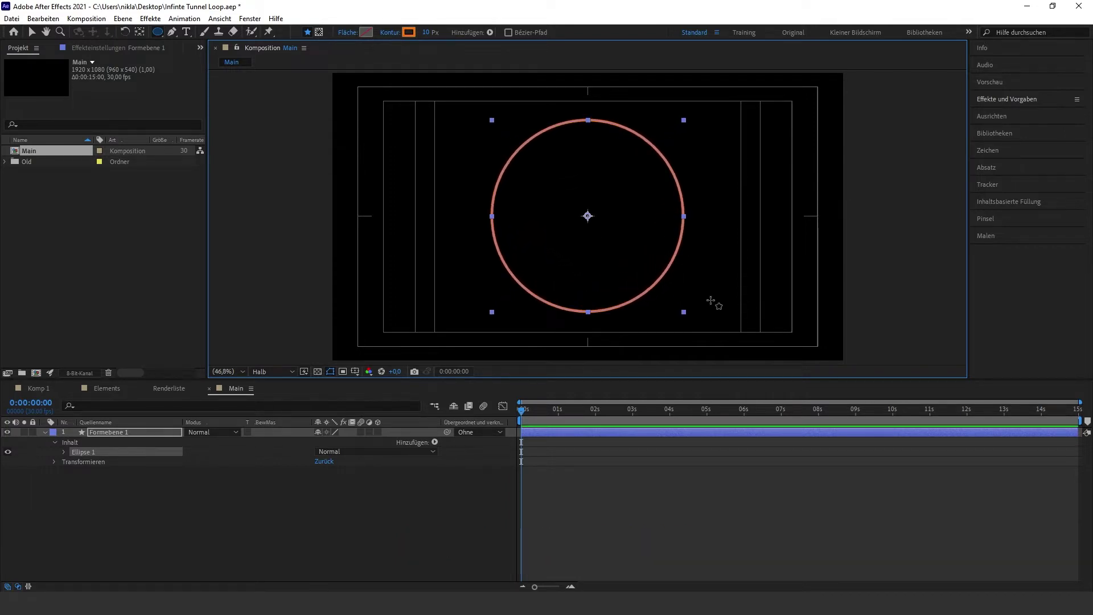
click(995, 116)
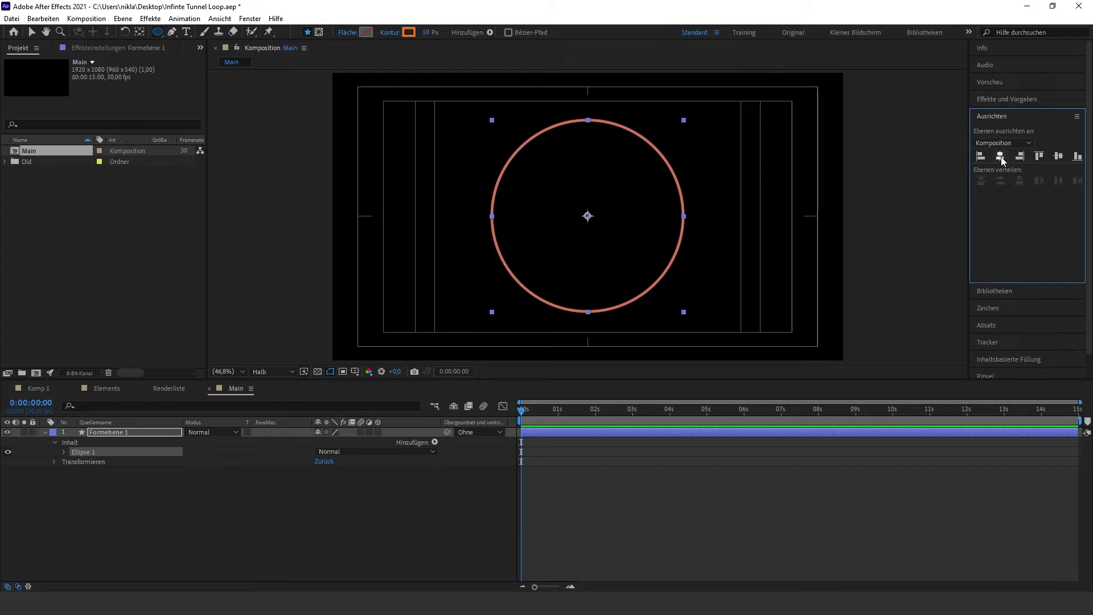
click(1000, 156)
click(1058, 156)
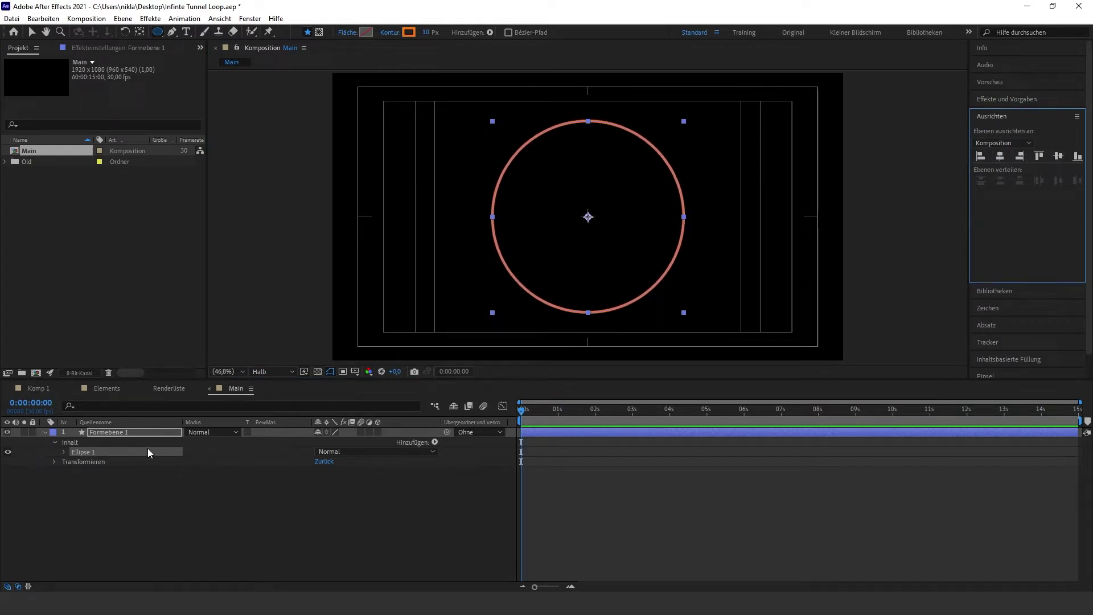
Step: Add a Repeater to the circle's contents and raise its copies to 20
click(435, 443)
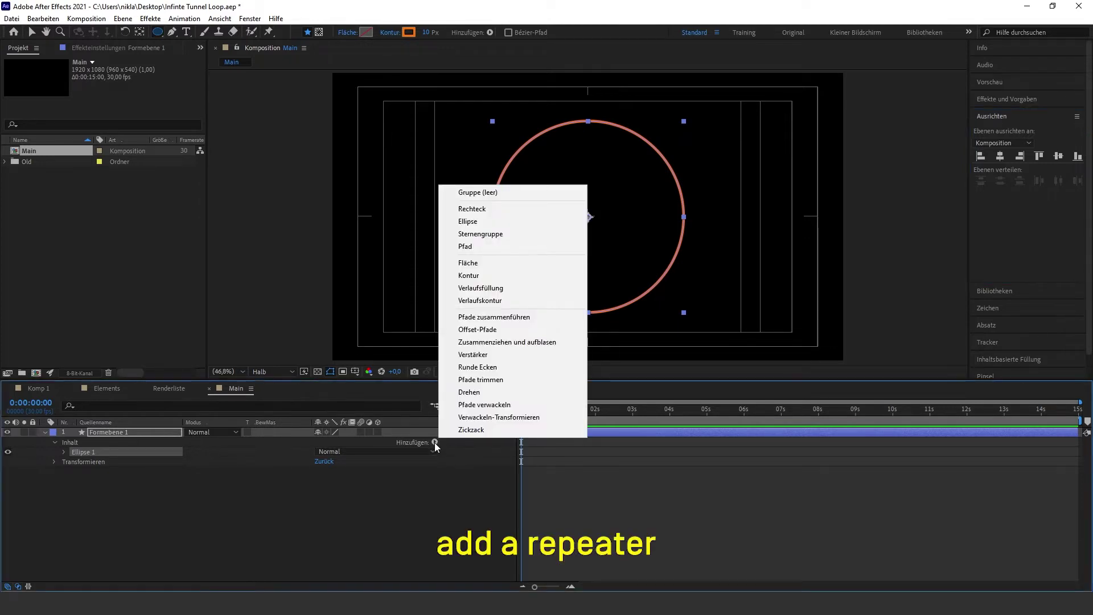
click(477, 355)
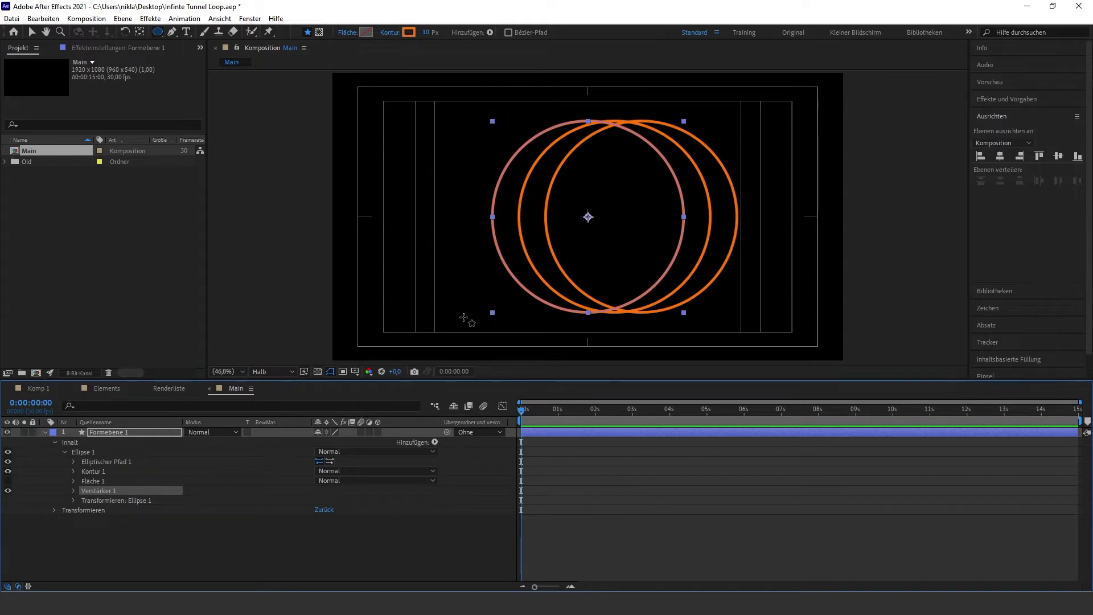
click(73, 489)
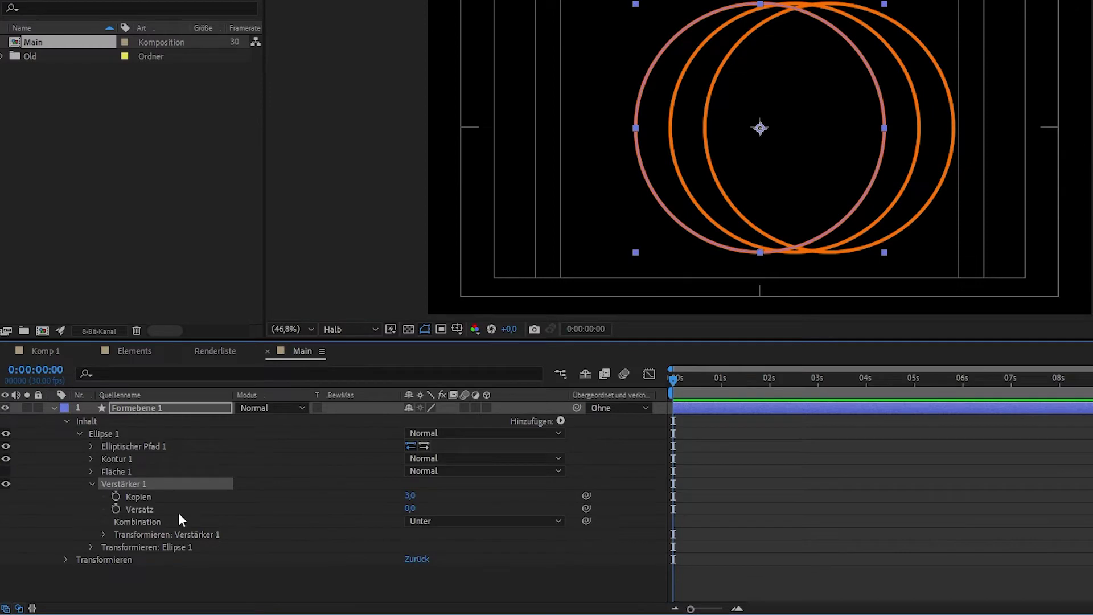
drag(409, 499, 420, 498)
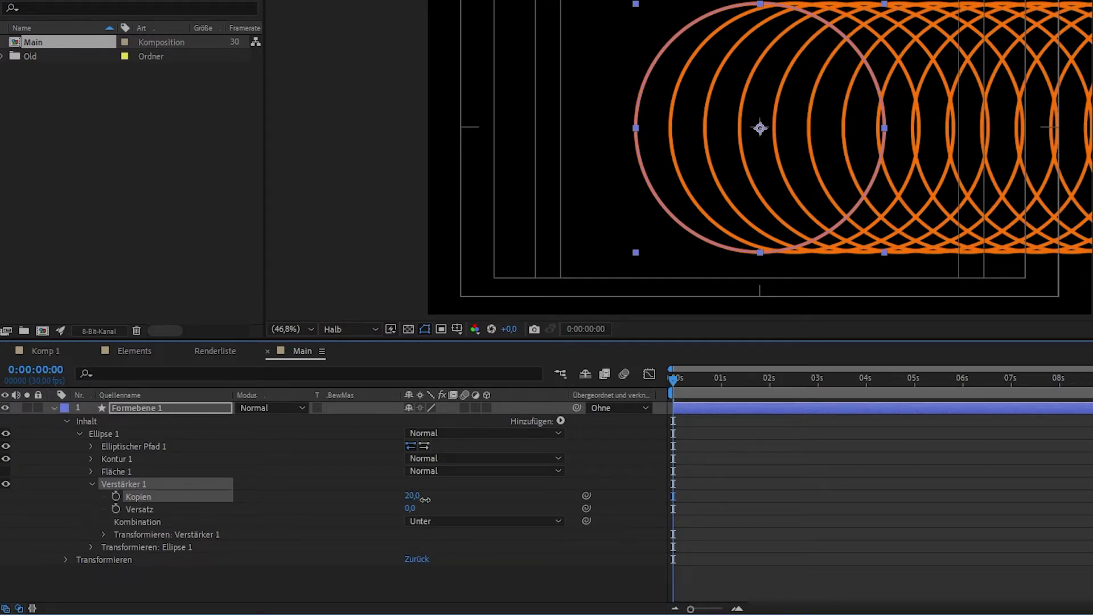
Step: Set the repeater's transform Position to 0,0 and Scale to 50% for concentric rings
click(104, 534)
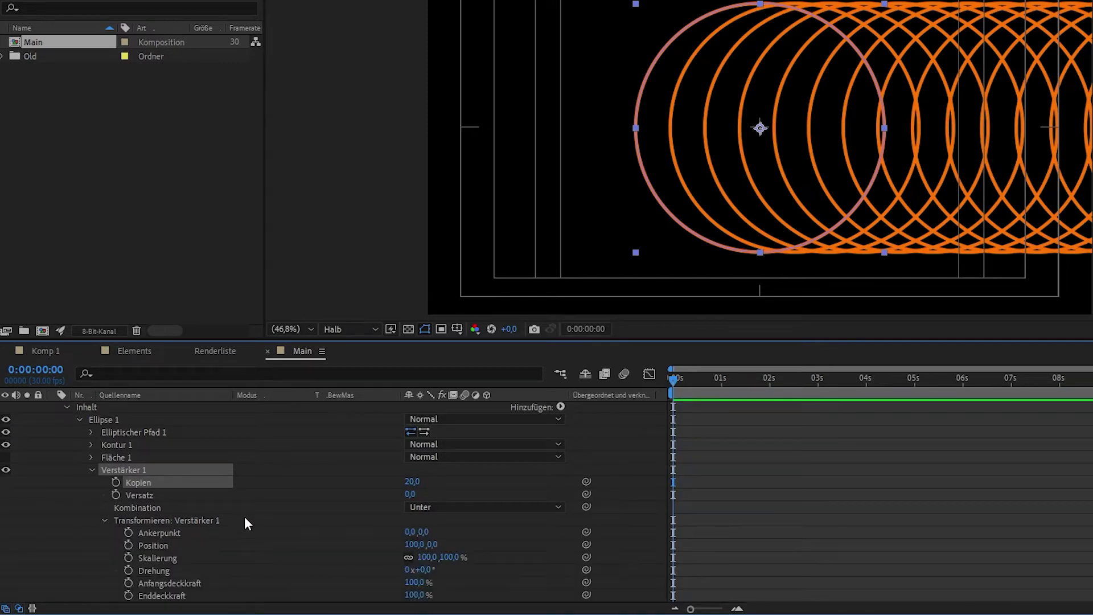
click(412, 519)
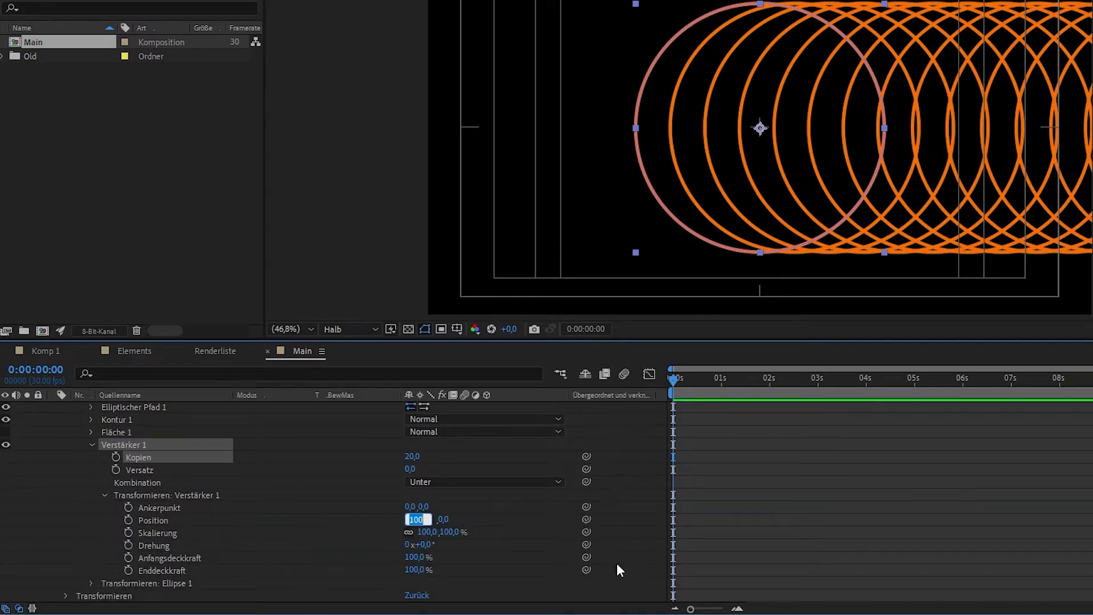
text(0)
key(Return)
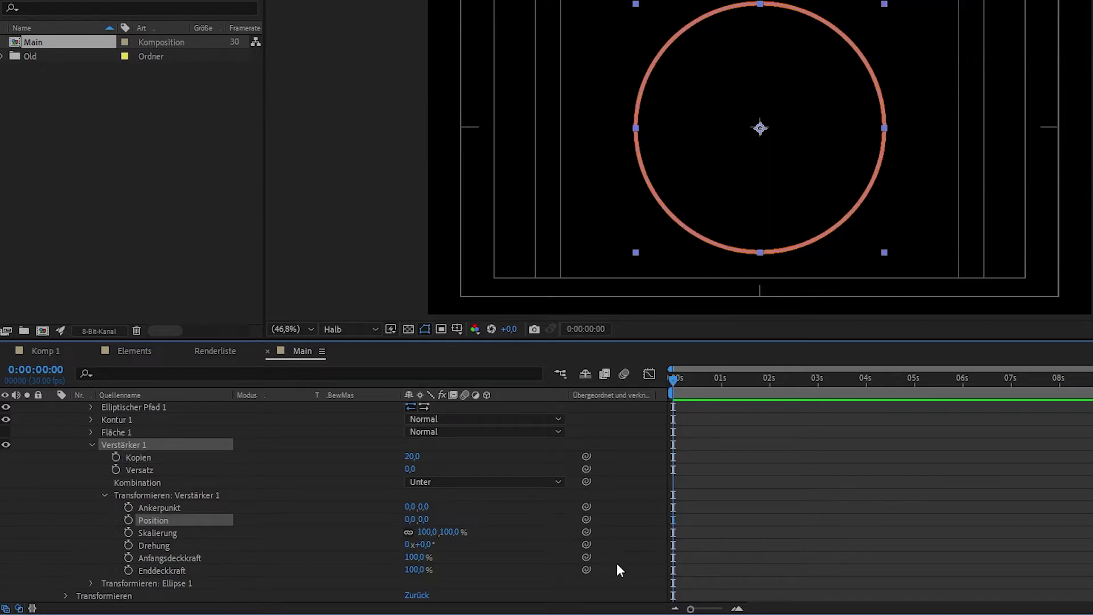
click(428, 531)
text(50)
key(Return)
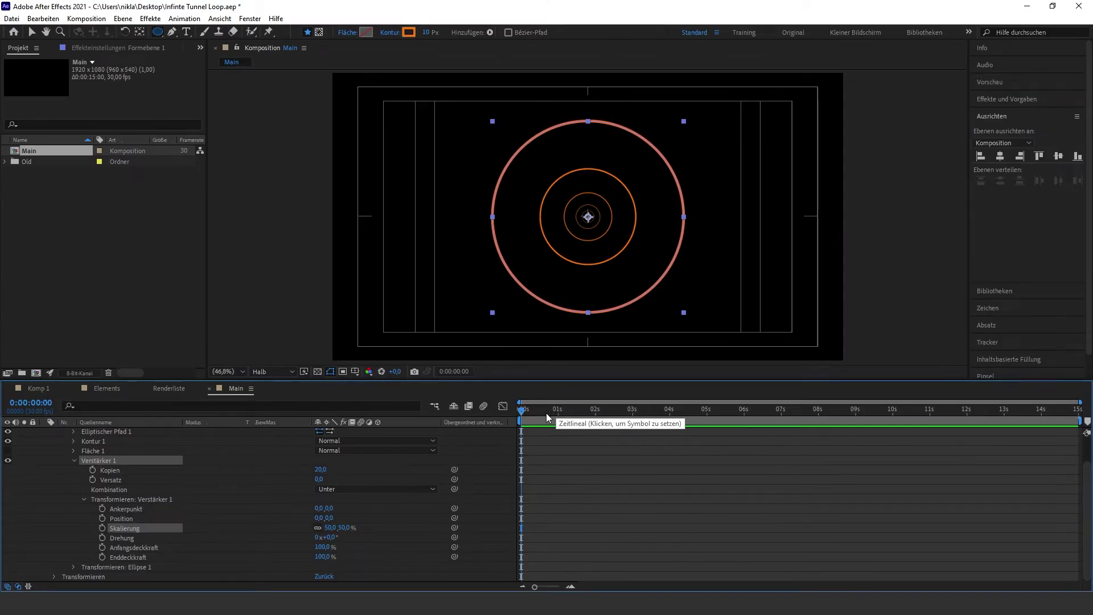
drag(543, 412, 600, 409)
key(Home)
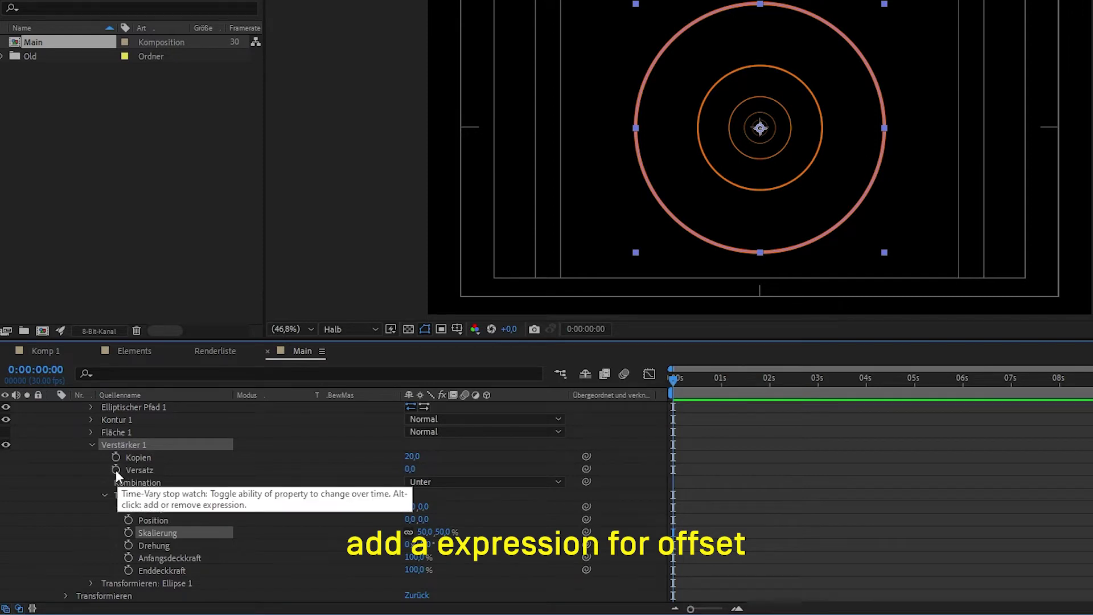
Step: Give the repeater's Offset the expression time*-.5 and preview the rings expanding
alt+click(115, 470)
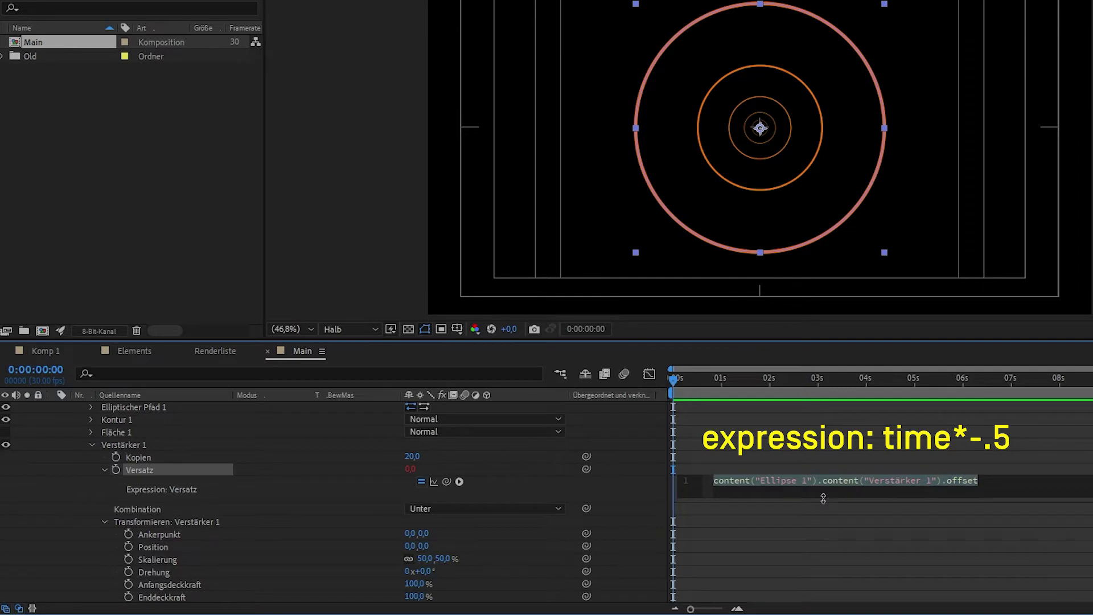
text(time*)
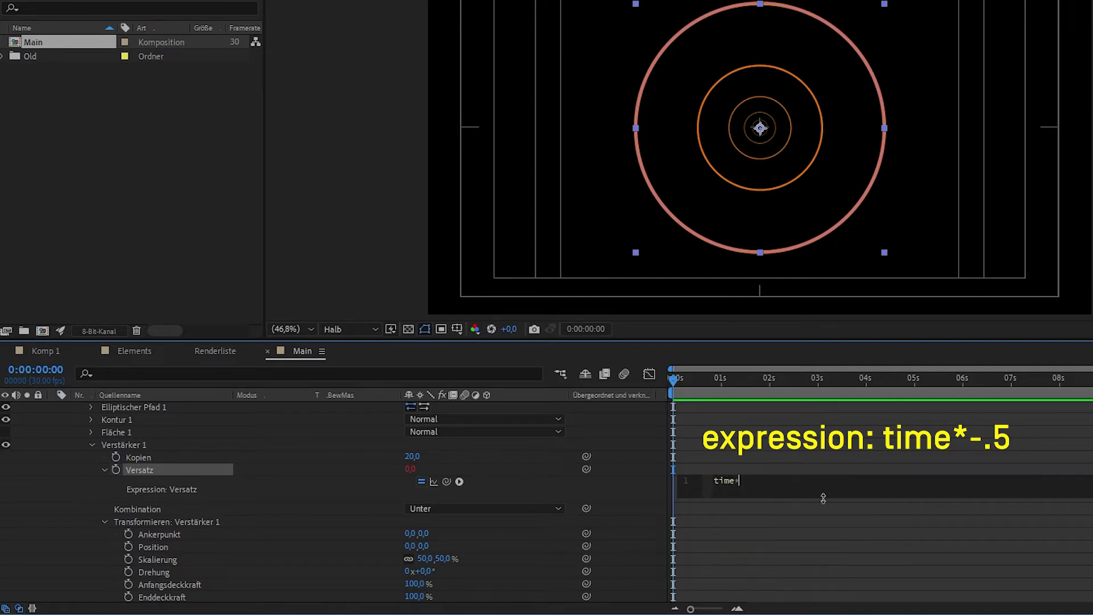
text(-.5)
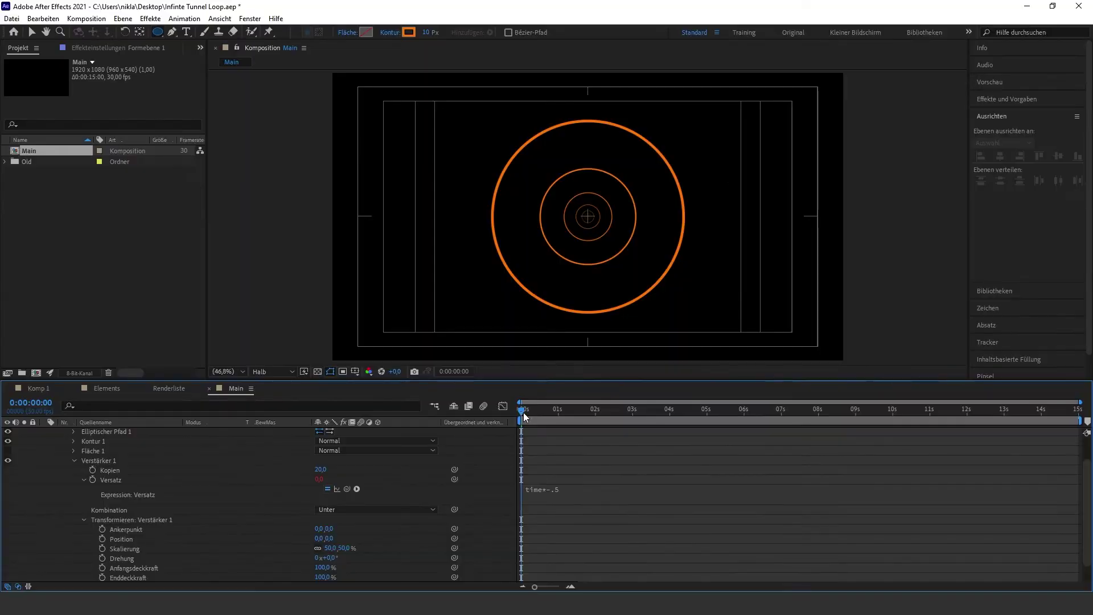
drag(524, 416, 761, 424)
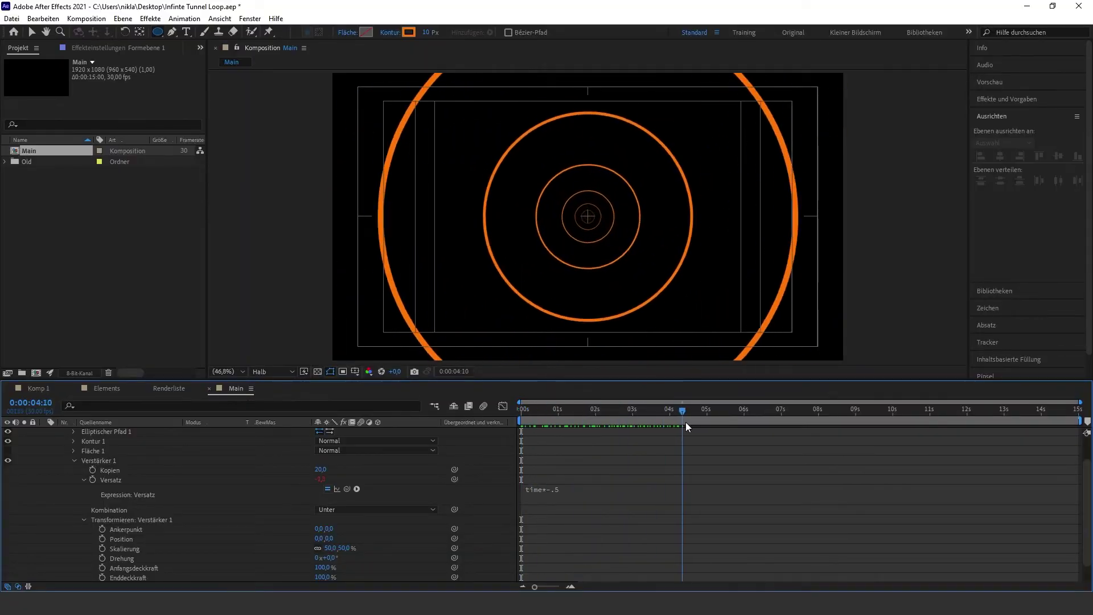
drag(761, 423, 840, 421)
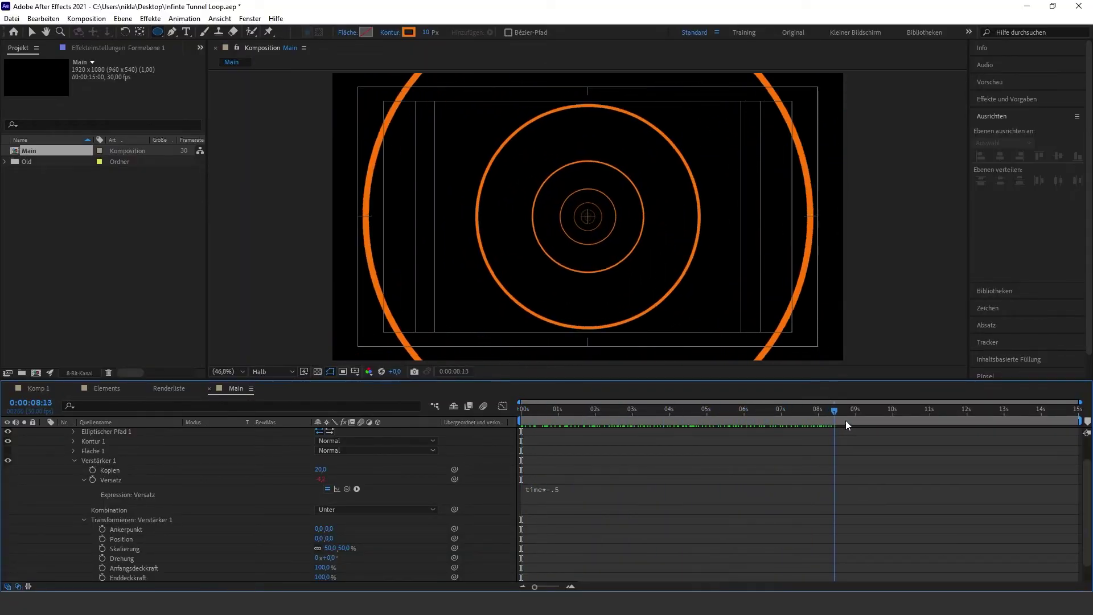
key(Home)
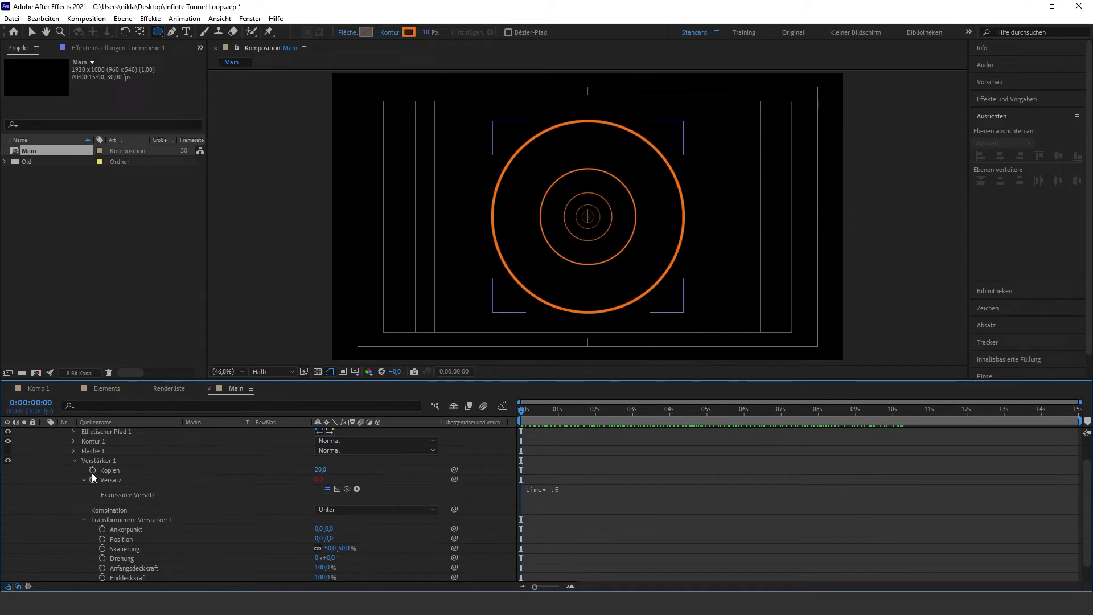
click(74, 461)
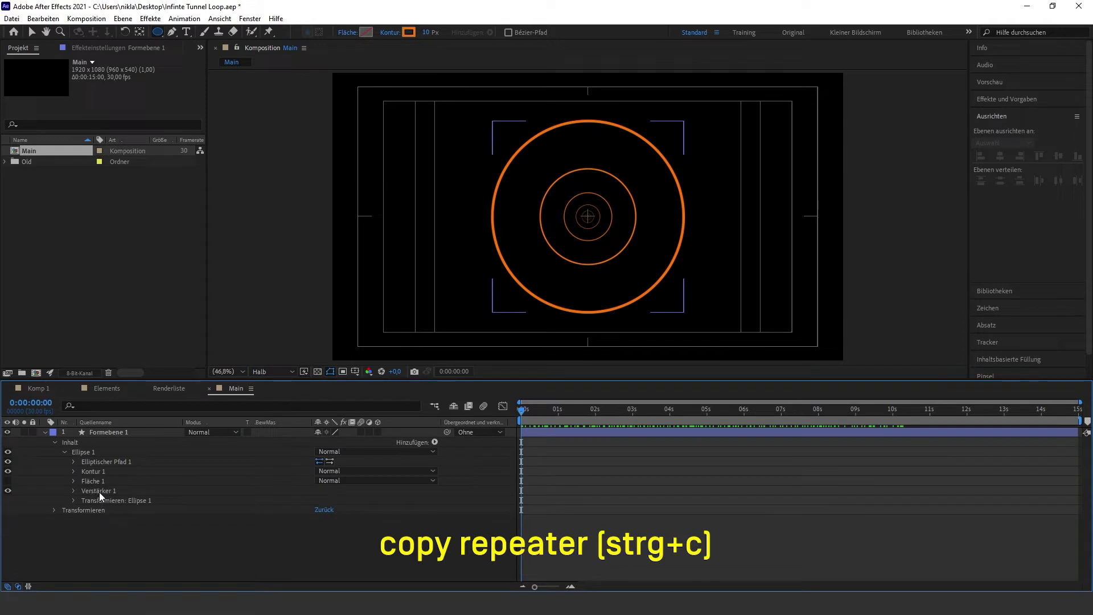
Step: Copy Repeater 1 from the ring layer, deselect the layer, and take the Pen tool
click(99, 490)
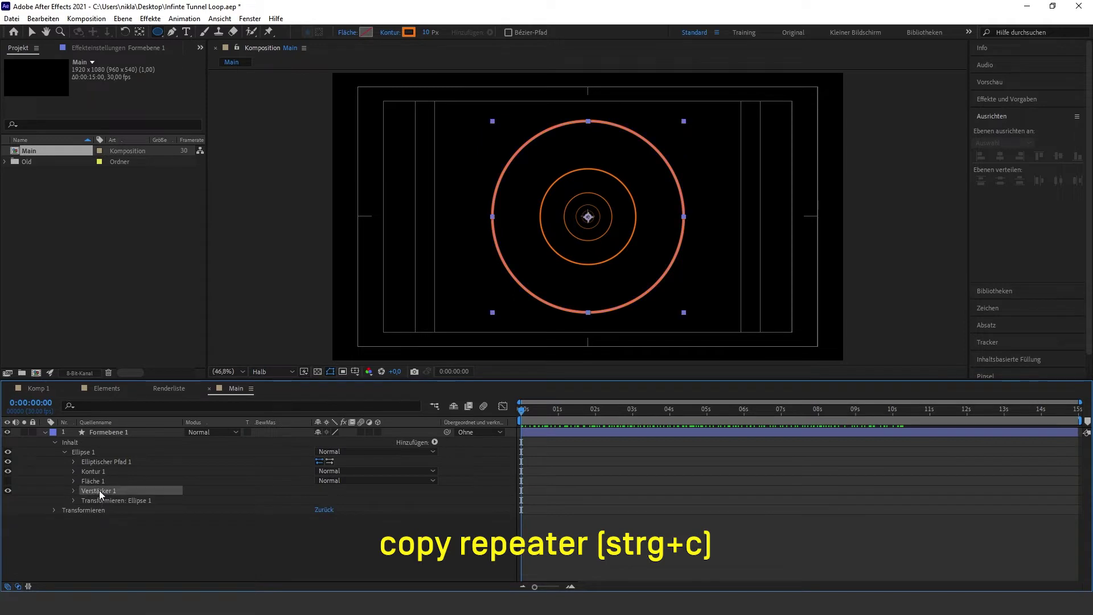
click(288, 568)
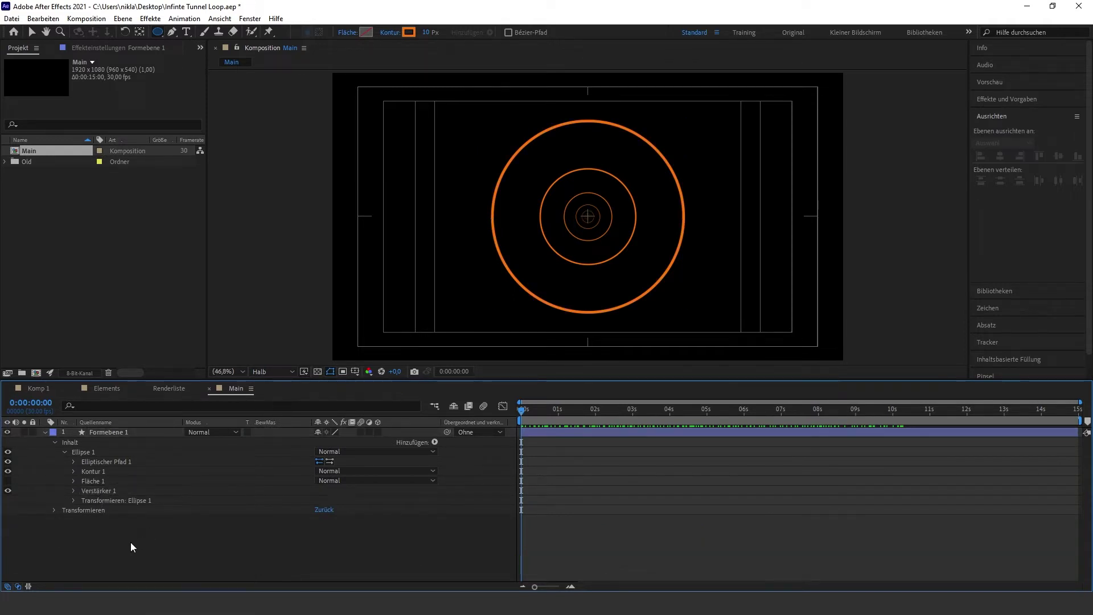
click(171, 34)
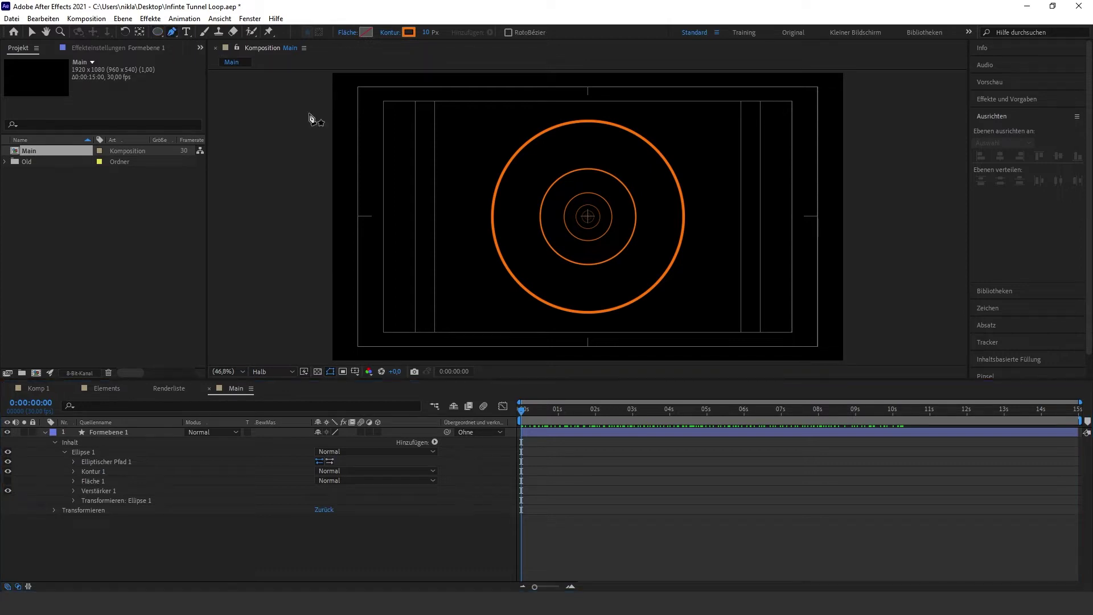
Step: Zoom in and draw a short vertical line starting at the inner ring's top
scroll(593, 227, up, 1)
scroll(593, 227, up, 2)
scroll(587, 204, up, 2)
scroll(586, 206, up, 2)
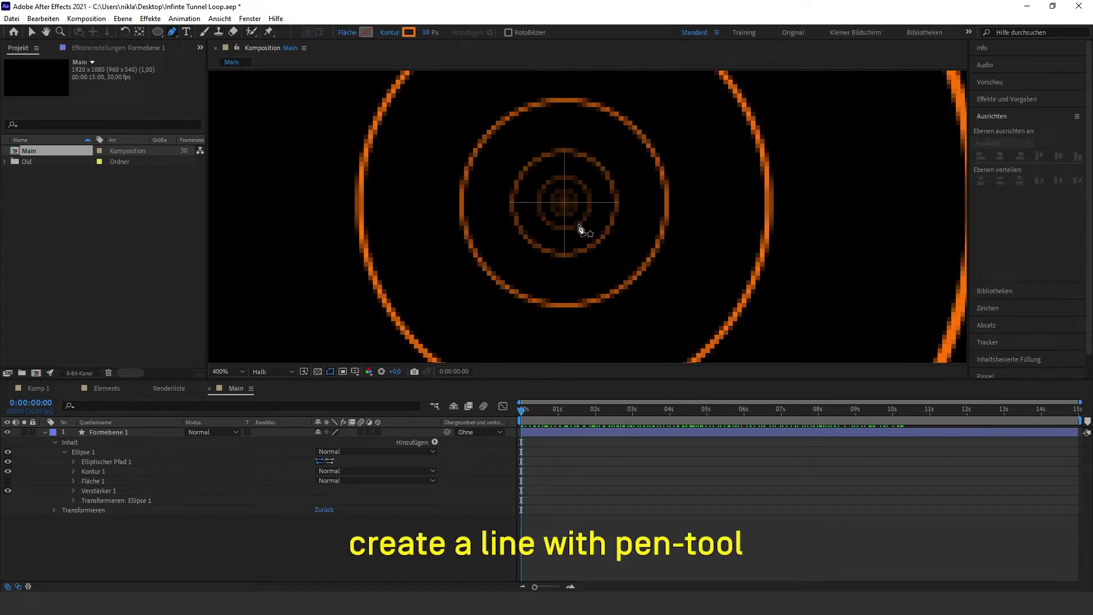
click(564, 148)
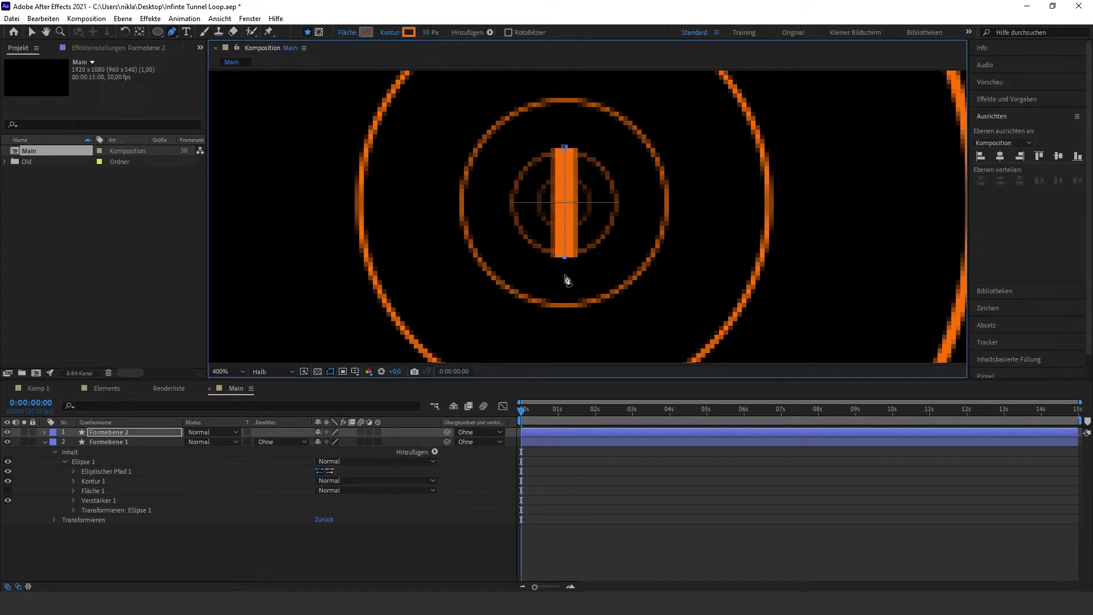
Step: Give the new line a 5 px purple stroke
click(427, 32)
text(5)
key(Return)
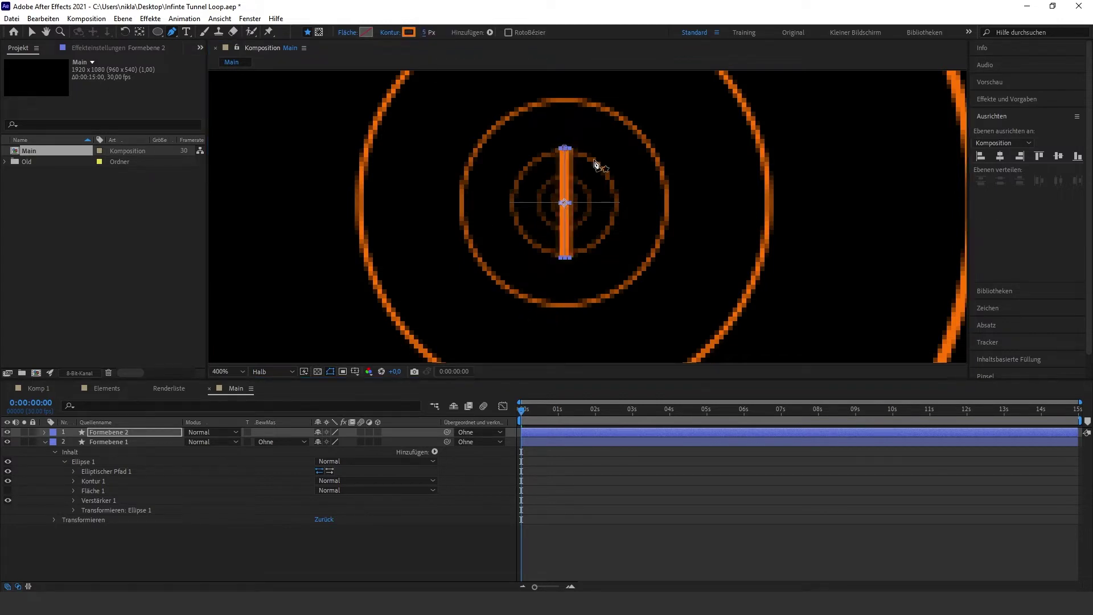
click(409, 32)
click(154, 185)
click(204, 178)
click(340, 176)
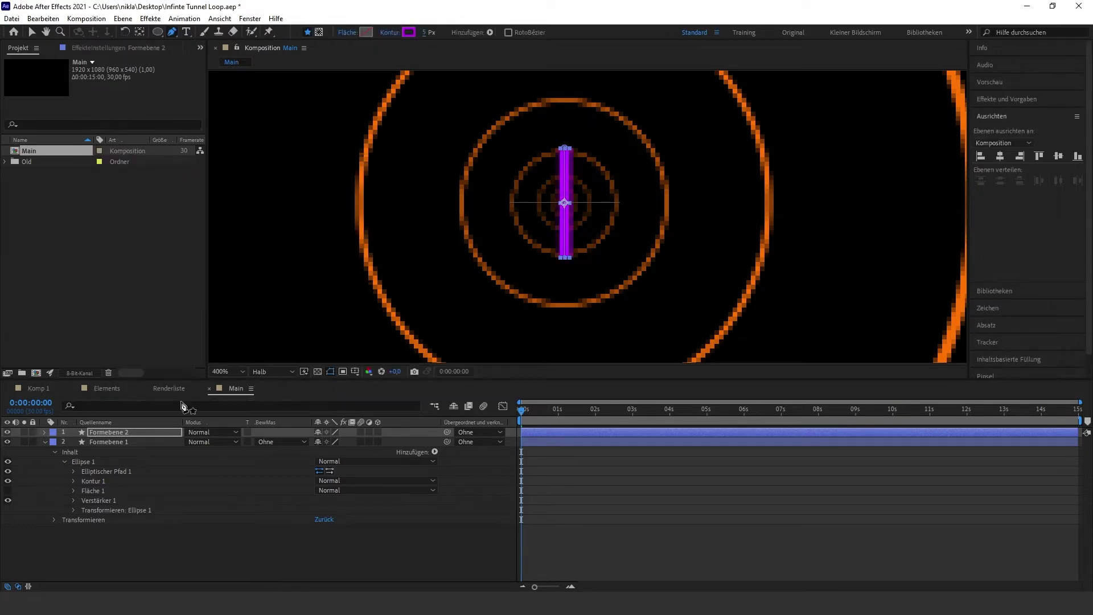
click(44, 432)
Step: Paste the copied repeater into the line layer's contents
click(73, 442)
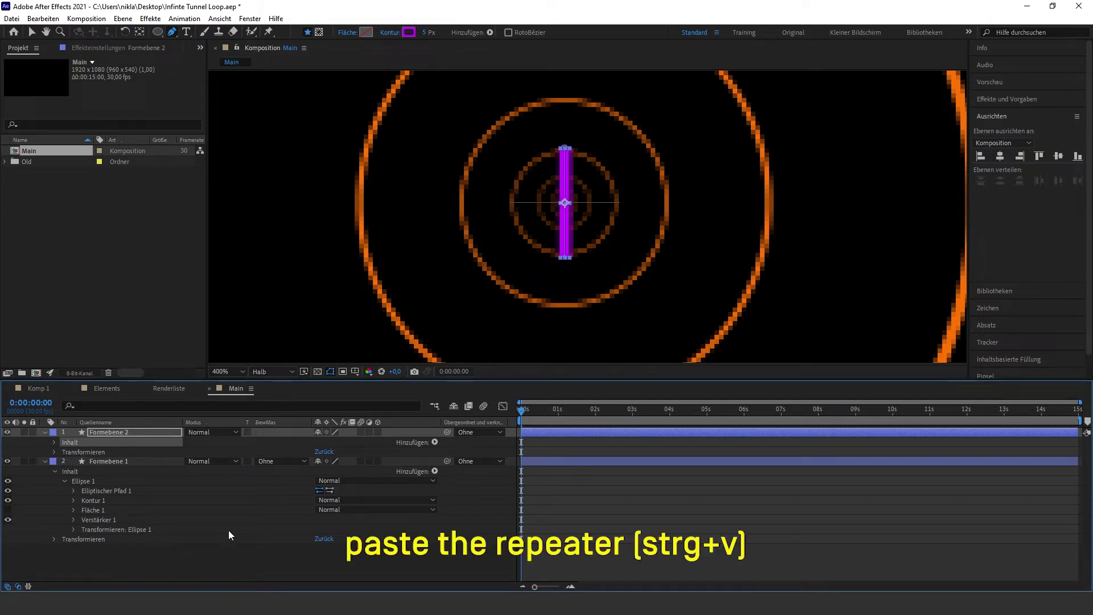
key(ctrl+v)
click(54, 442)
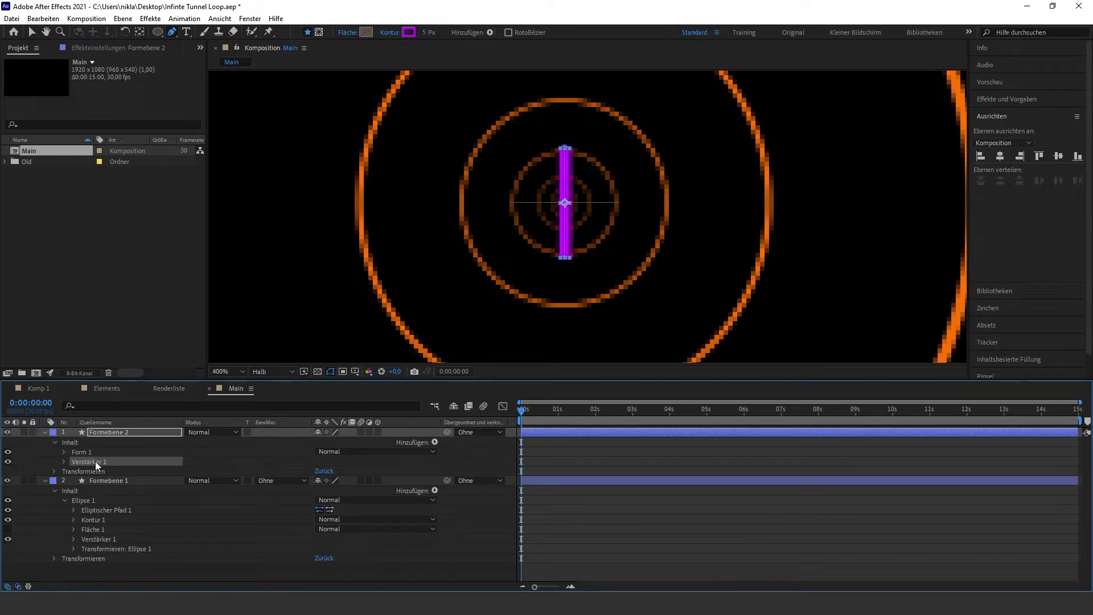
click(64, 452)
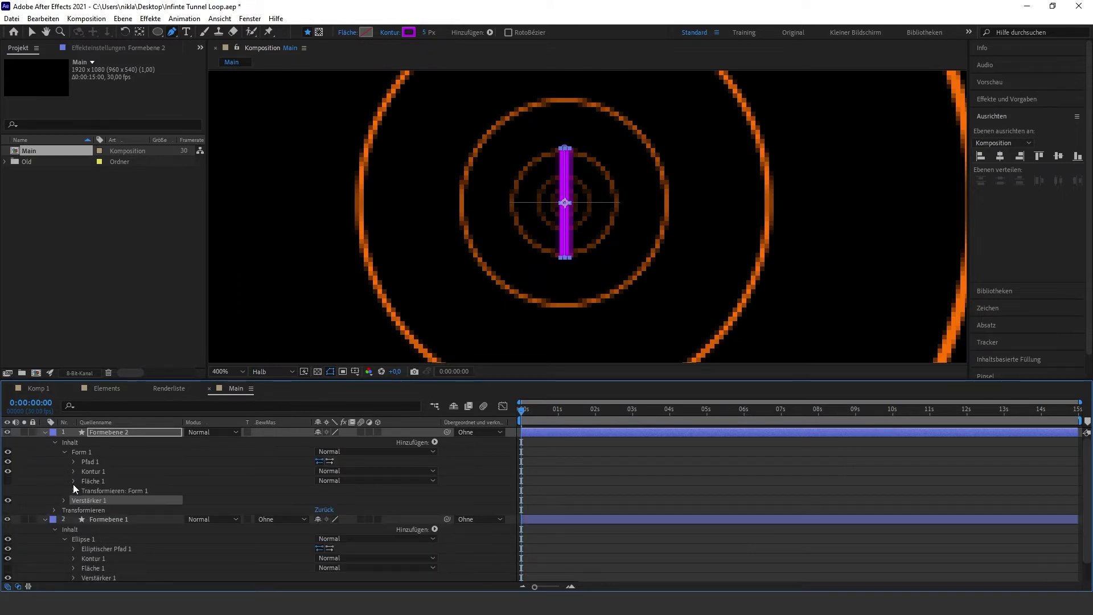
Step: Move the line shape to X -115 and scale it unlinked to 100, 250%
click(74, 491)
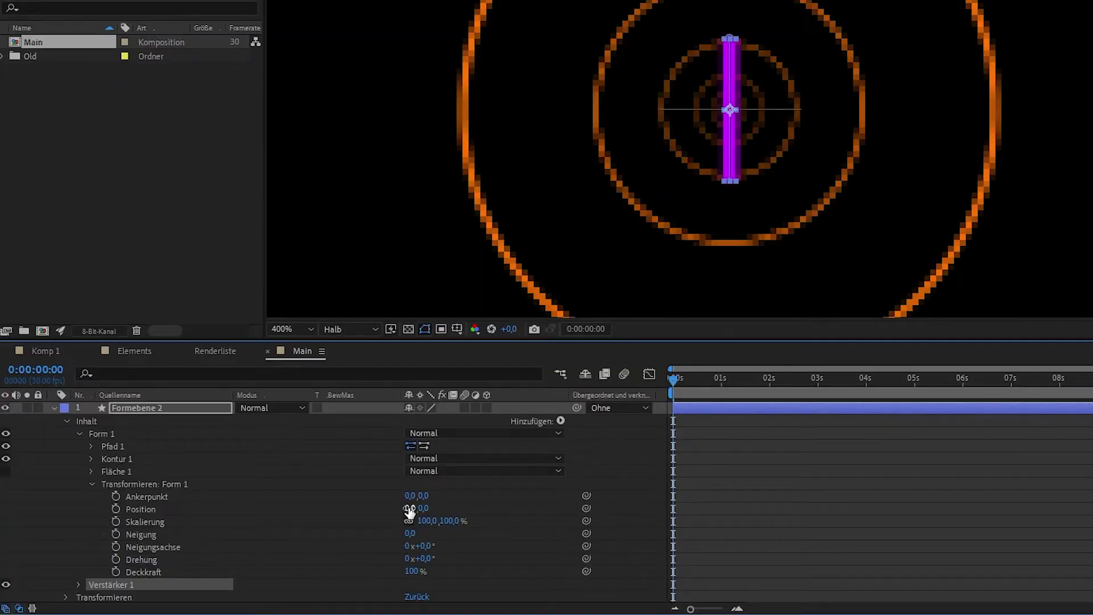
drag(410, 509, 322, 505)
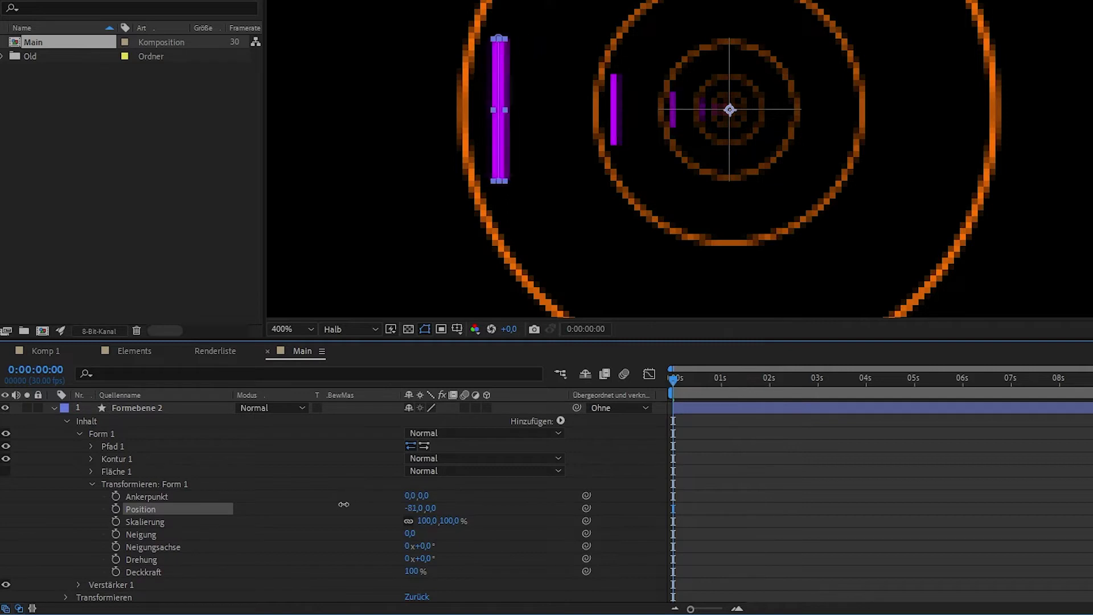
drag(322, 504, 311, 505)
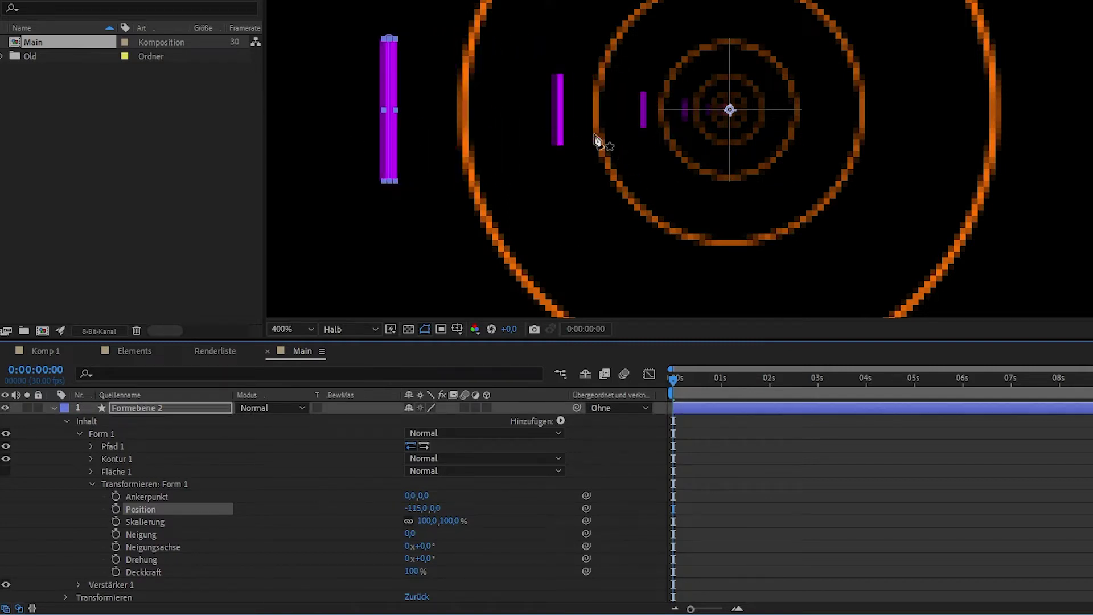
click(409, 521)
click(450, 521)
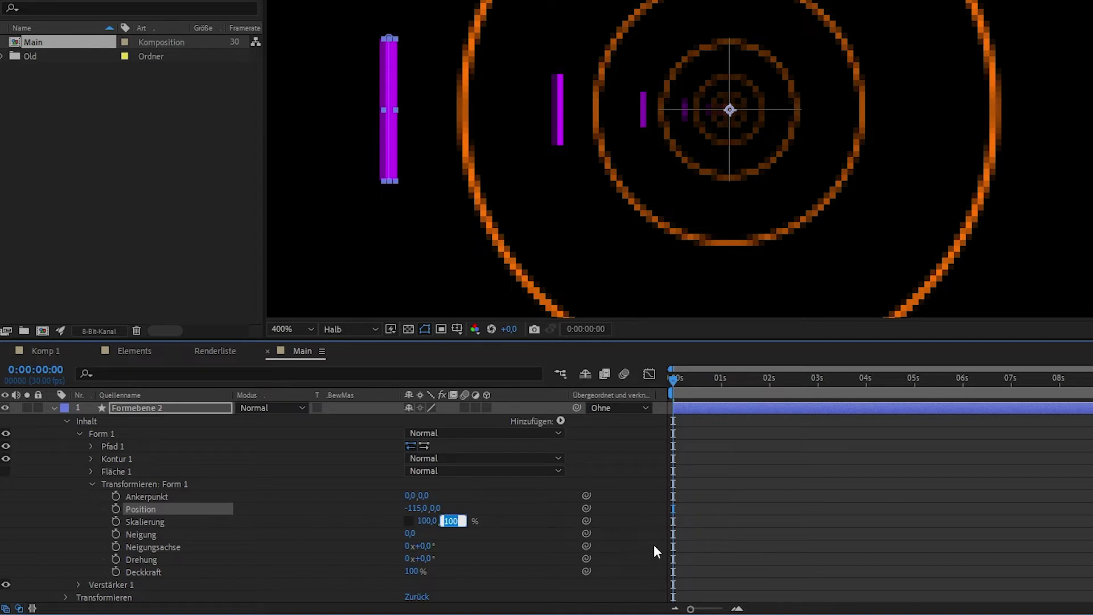
text(250)
key(Return)
scroll(695, 239, down, 5)
scroll(674, 187, down, 1)
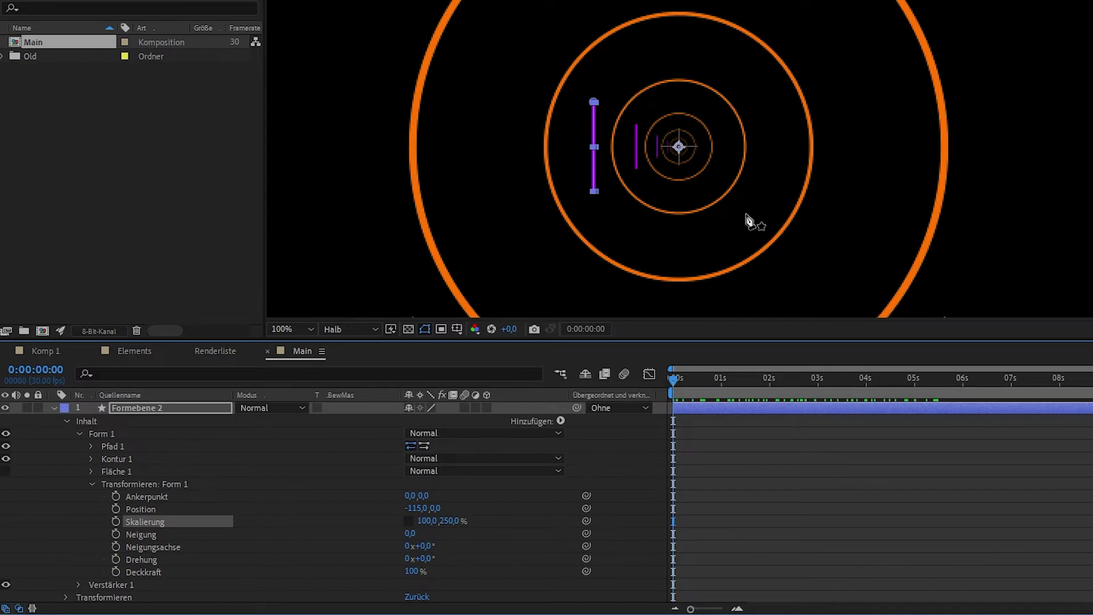
click(108, 435)
click(79, 433)
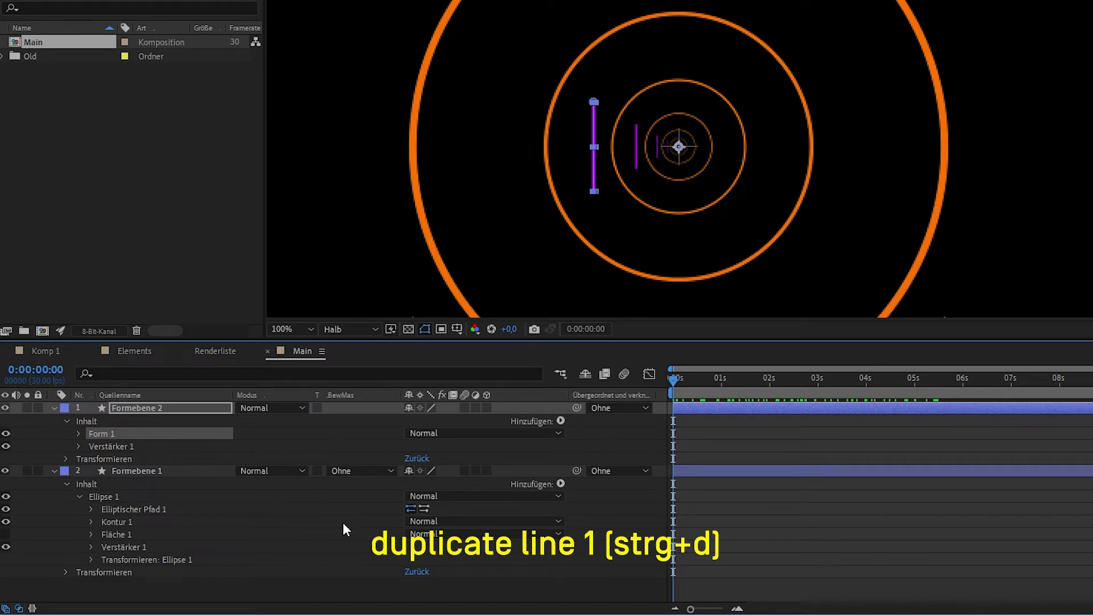
Step: Duplicate Shape 1 and set the copy's Position X to 115 to mirror the bars right
key(ctrl+d)
click(79, 433)
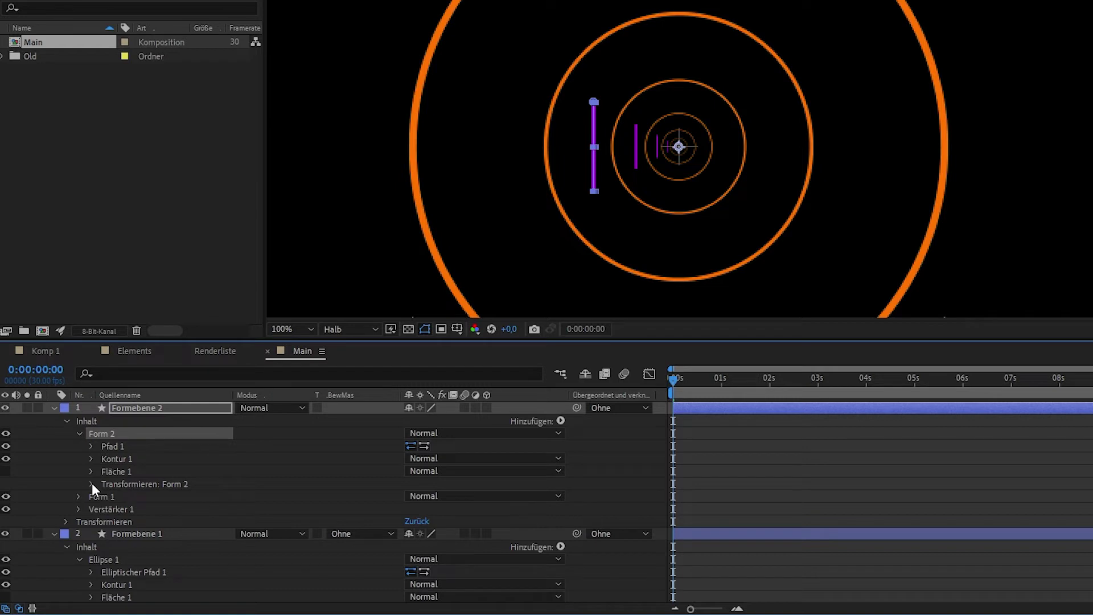
click(91, 484)
click(418, 507)
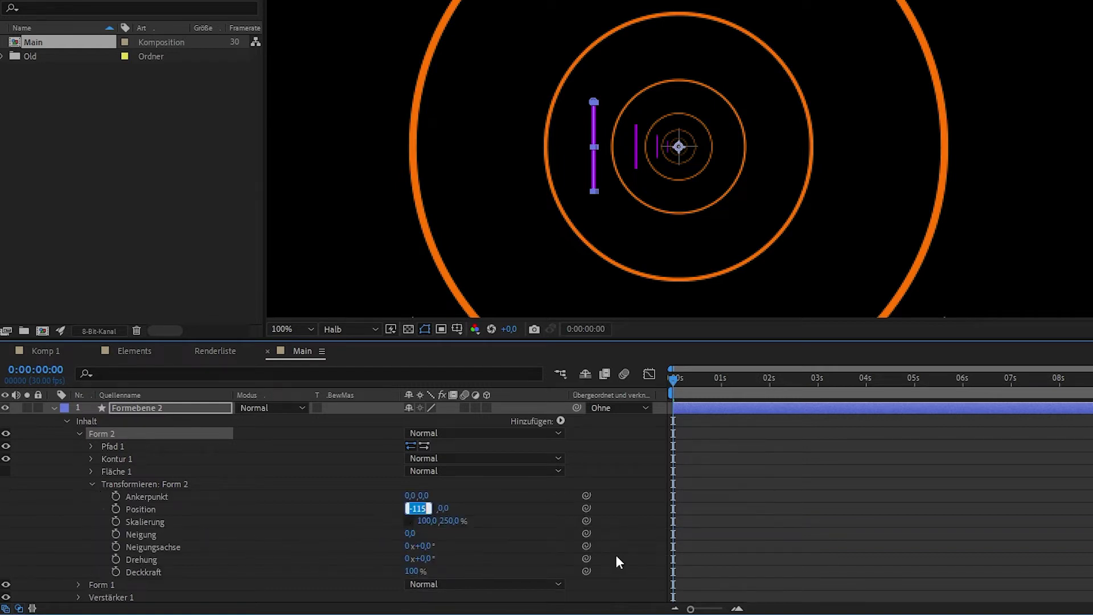
text(115)
key(Return)
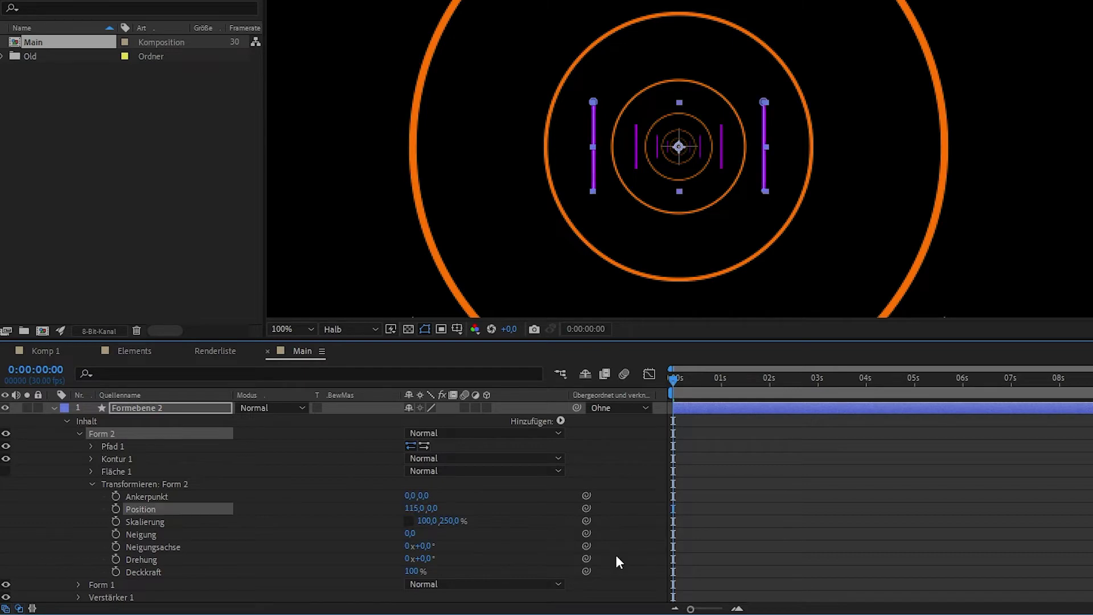
drag(520, 410, 698, 411)
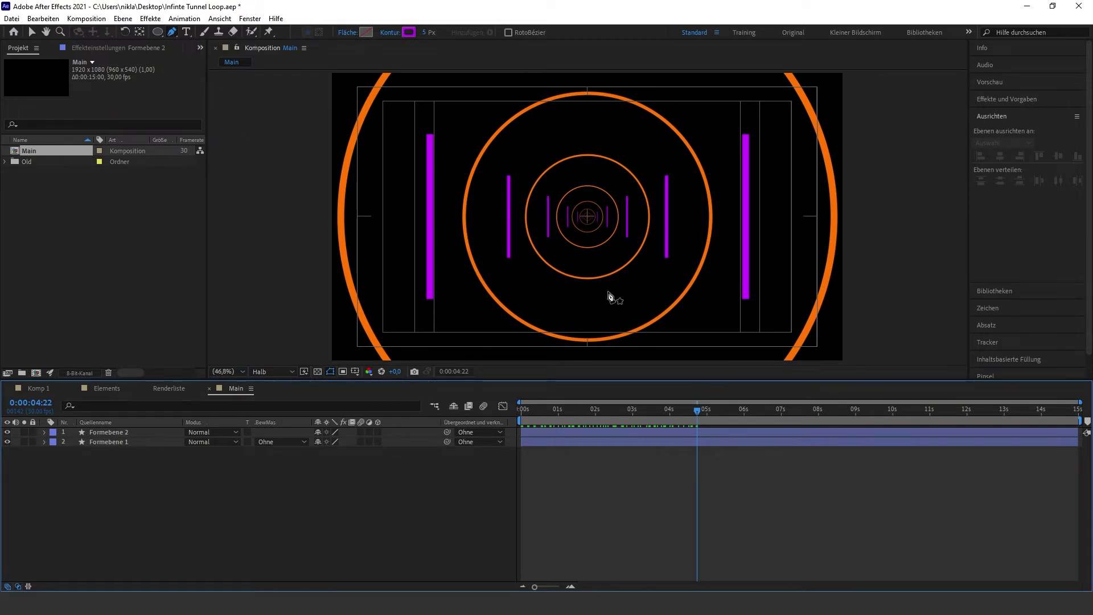
Step: Draw a vertical pen path from the tunnel centre down past the composition's bottom edge
scroll(579, 216, up, 4)
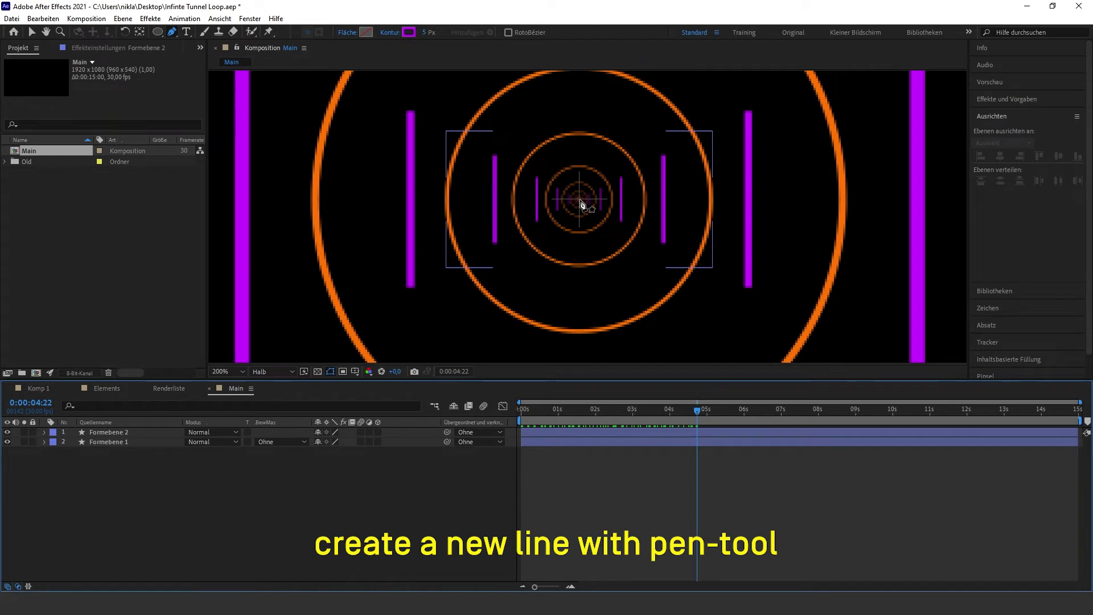
click(582, 205)
scroll(579, 188, down, 2)
scroll(572, 227, down, 1)
scroll(573, 228, down, 1)
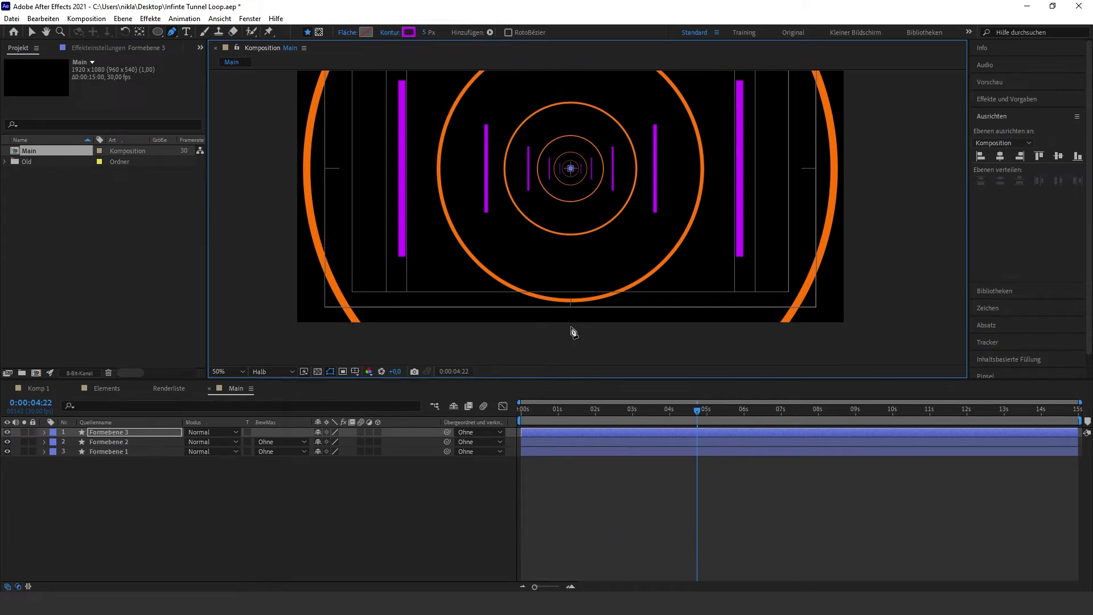
click(571, 327)
click(570, 169)
Step: Set the new line's stroke width to 1050 px and its colour to dark grey #1A1A1A
mouse_move(429, 32)
mouse_down()
mouse_move(541, 46)
mouse_move(417, 32)
mouse_up()
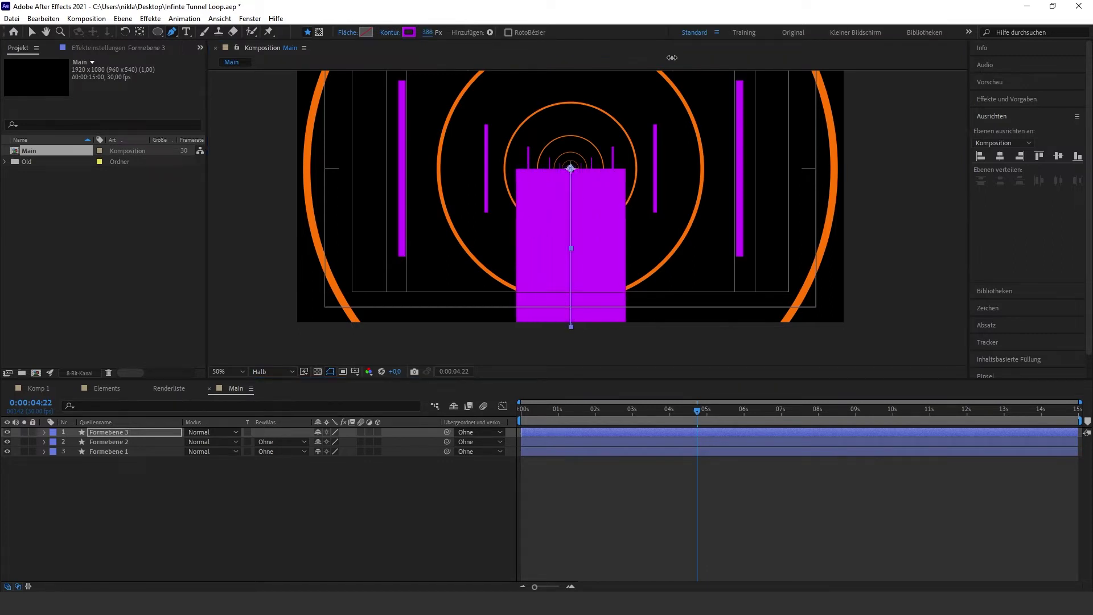
click(428, 32)
text(1050)
key(Return)
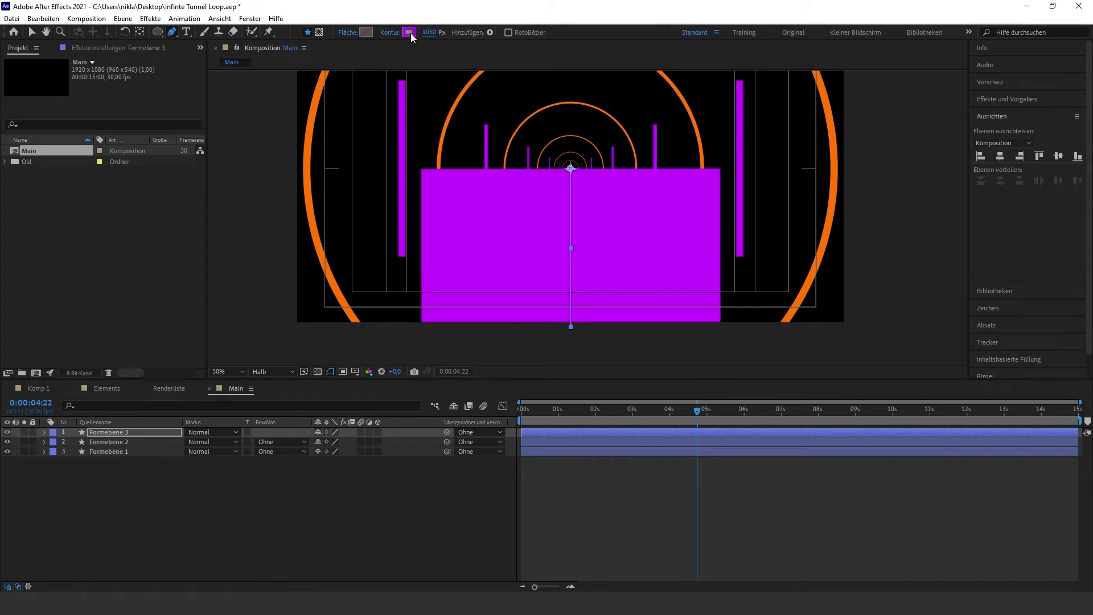
click(409, 32)
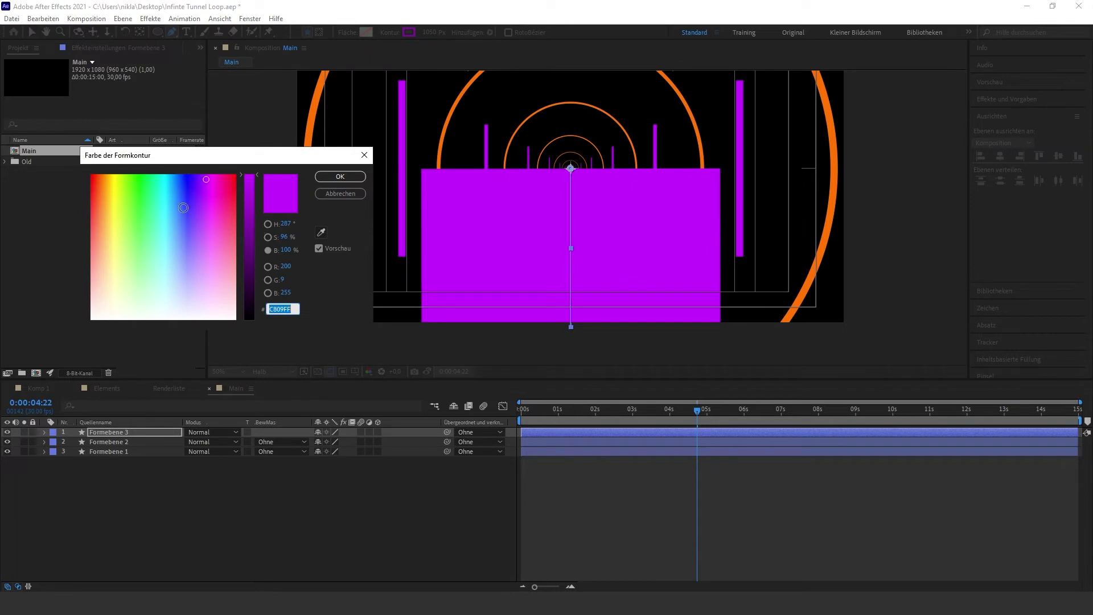
drag(243, 301, 258, 306)
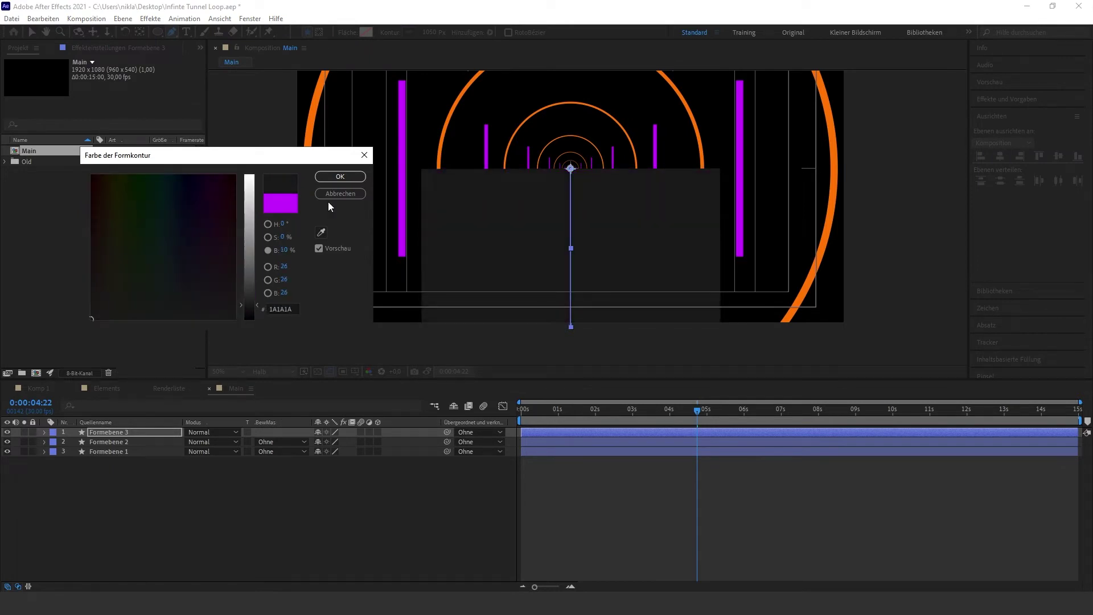
click(340, 176)
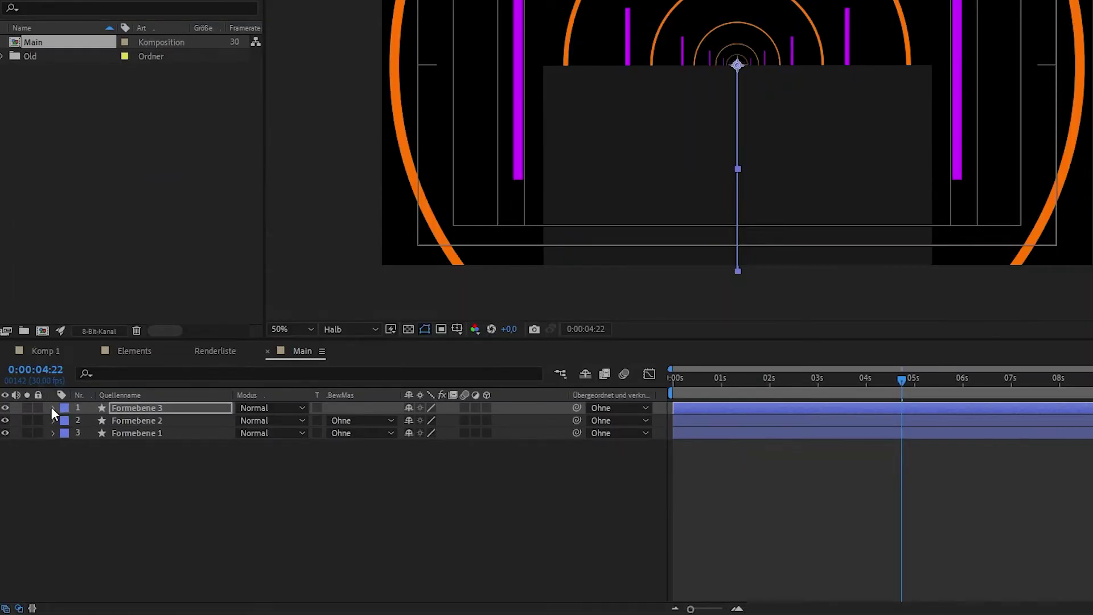
Step: In Formebene 3's Kontur 1 taper settings, set the start length to 96%
click(51, 408)
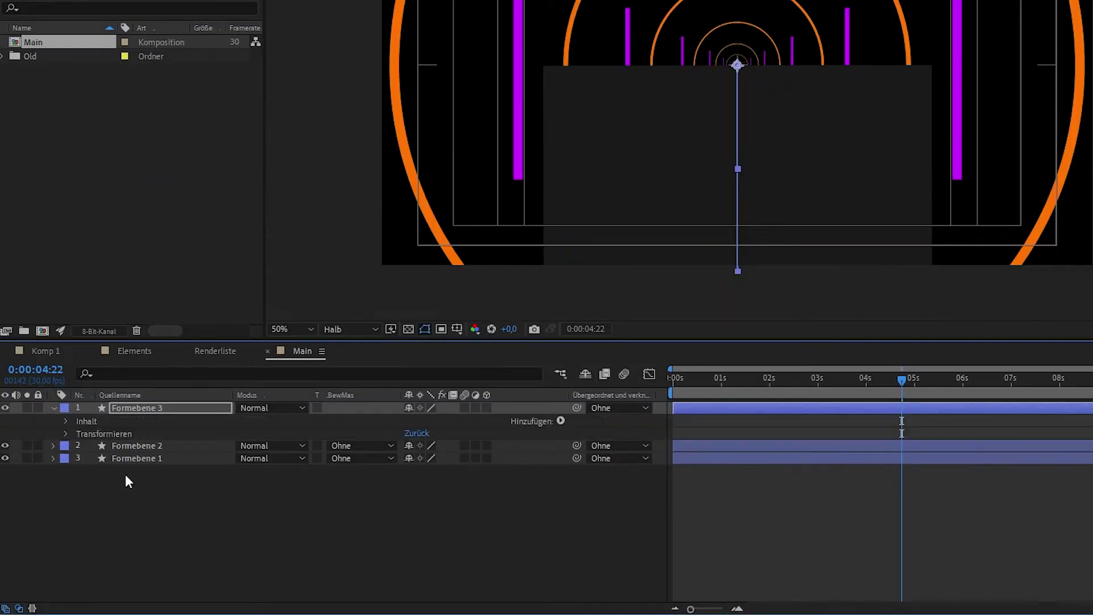
click(66, 421)
click(79, 433)
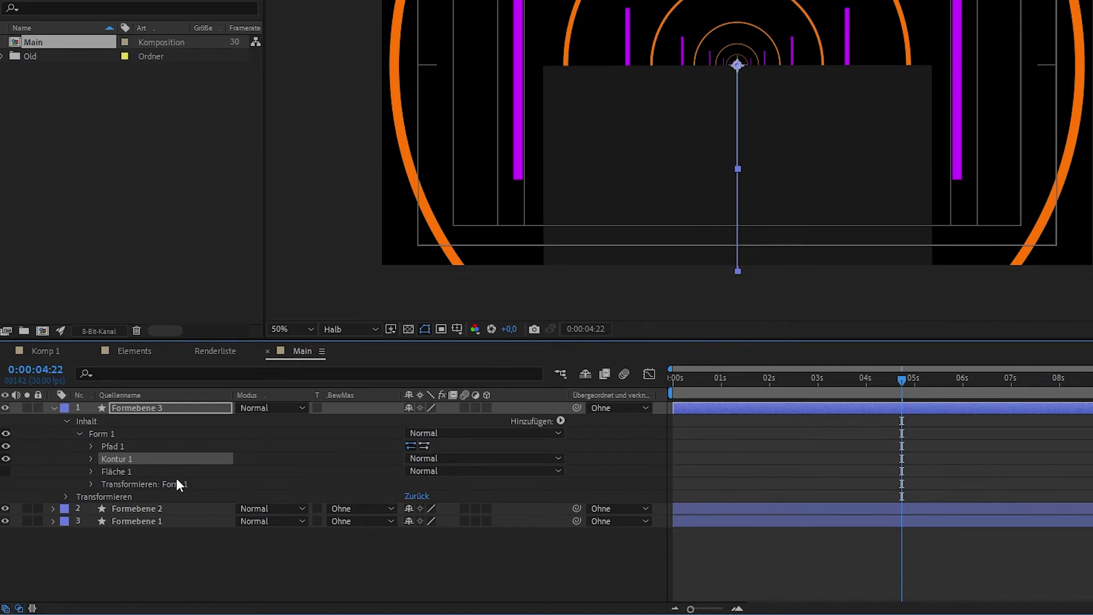
click(91, 459)
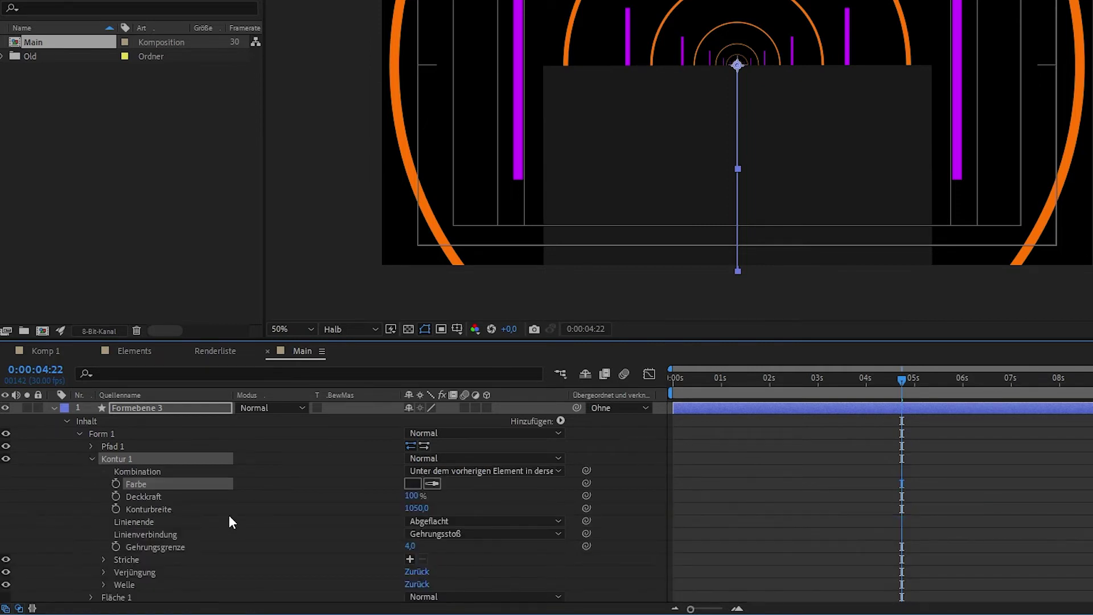
click(103, 572)
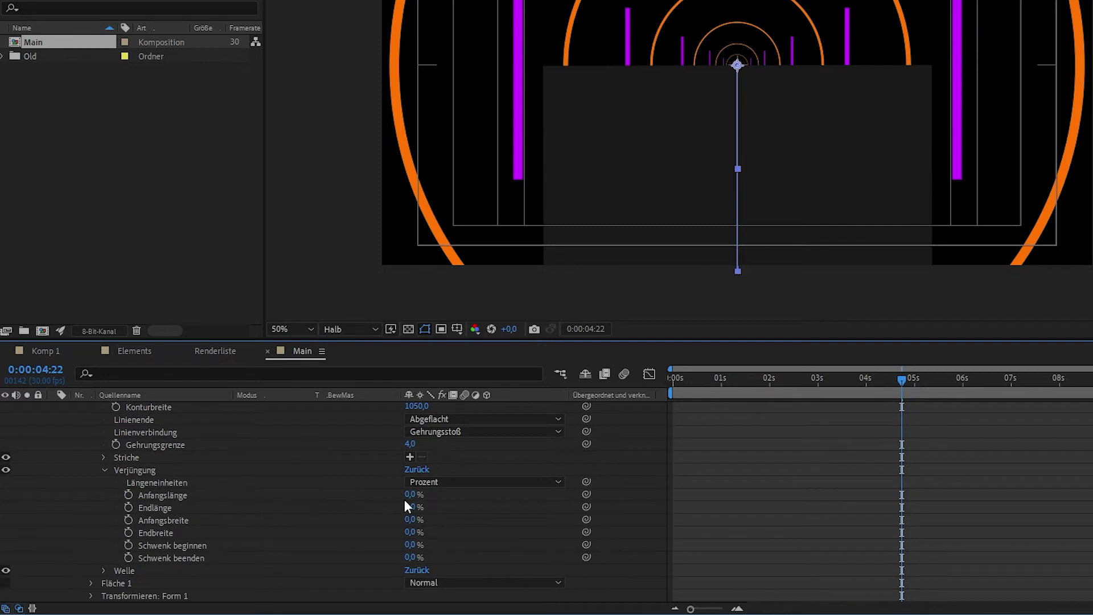
drag(408, 496, 487, 495)
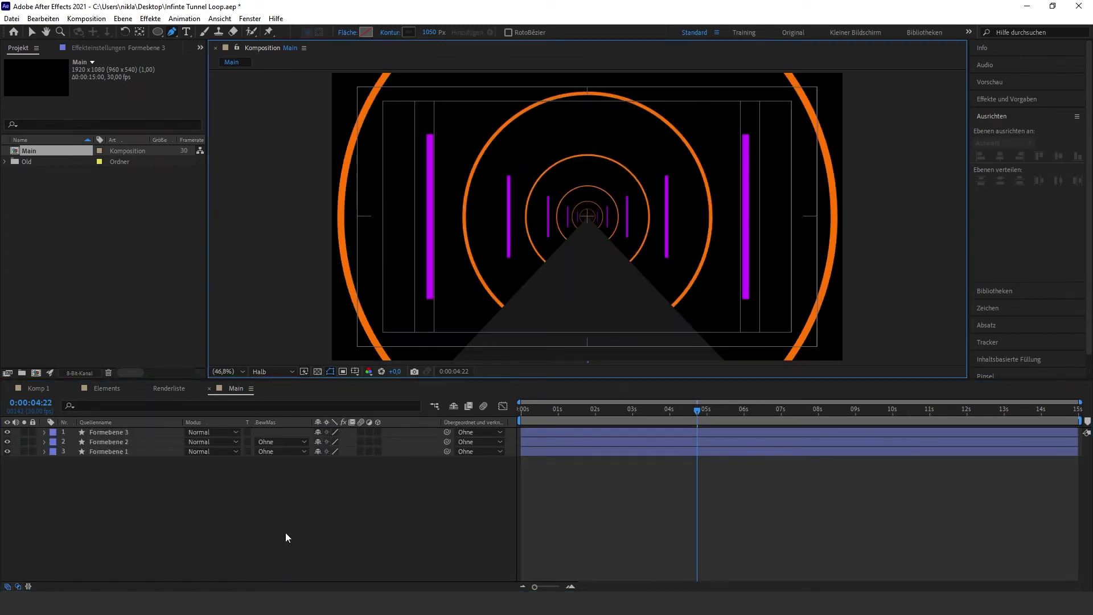
Step: Add a new adjustment layer and apply the Schlagschatten drop shadow to it
right_click(148, 480)
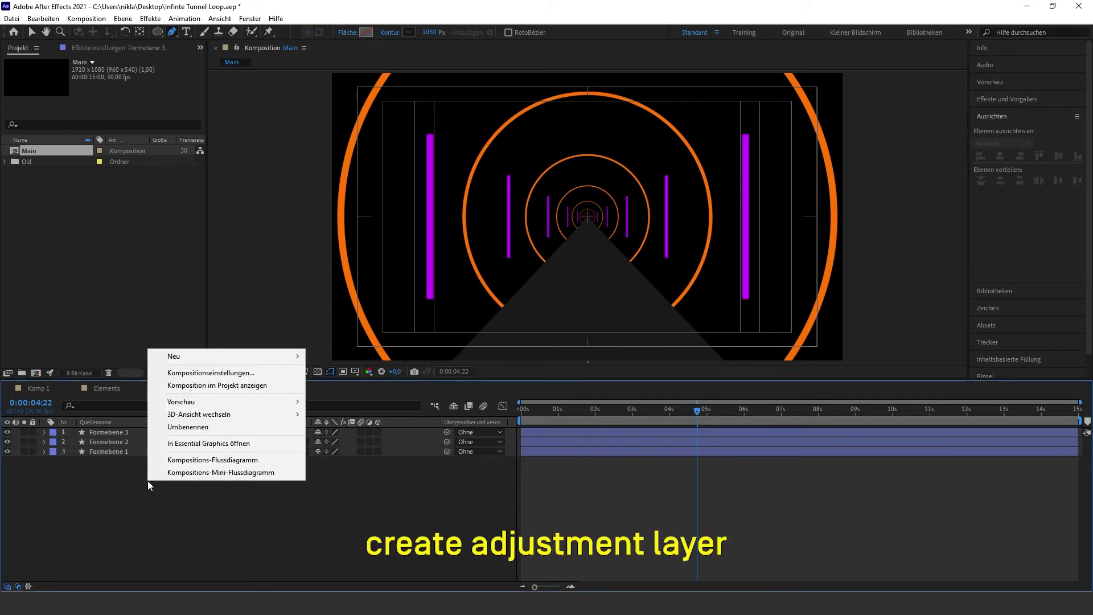
mouse_move(193, 358)
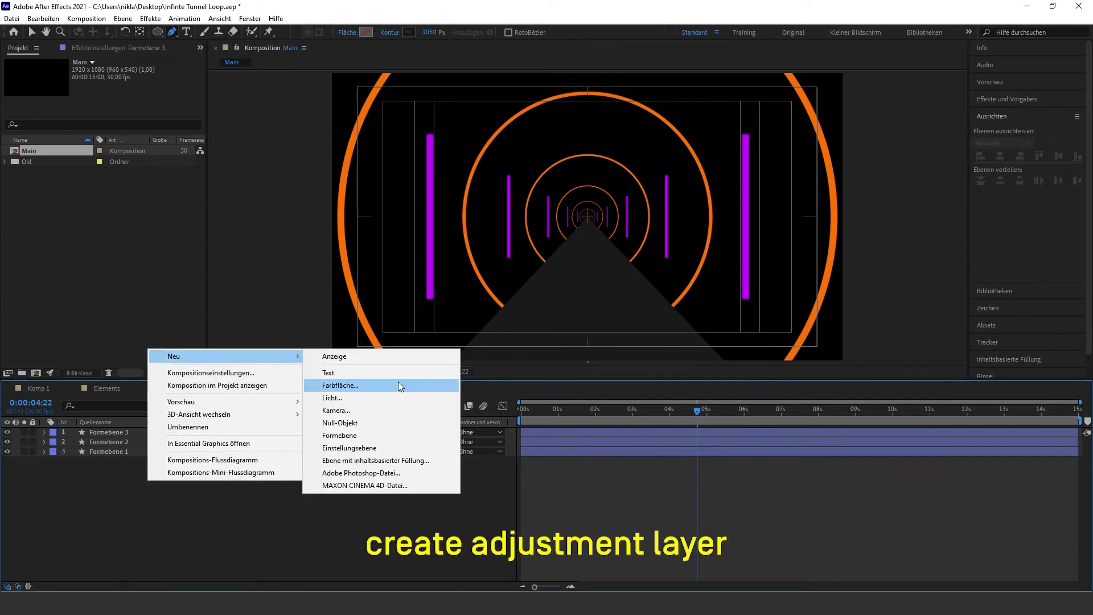
click(370, 448)
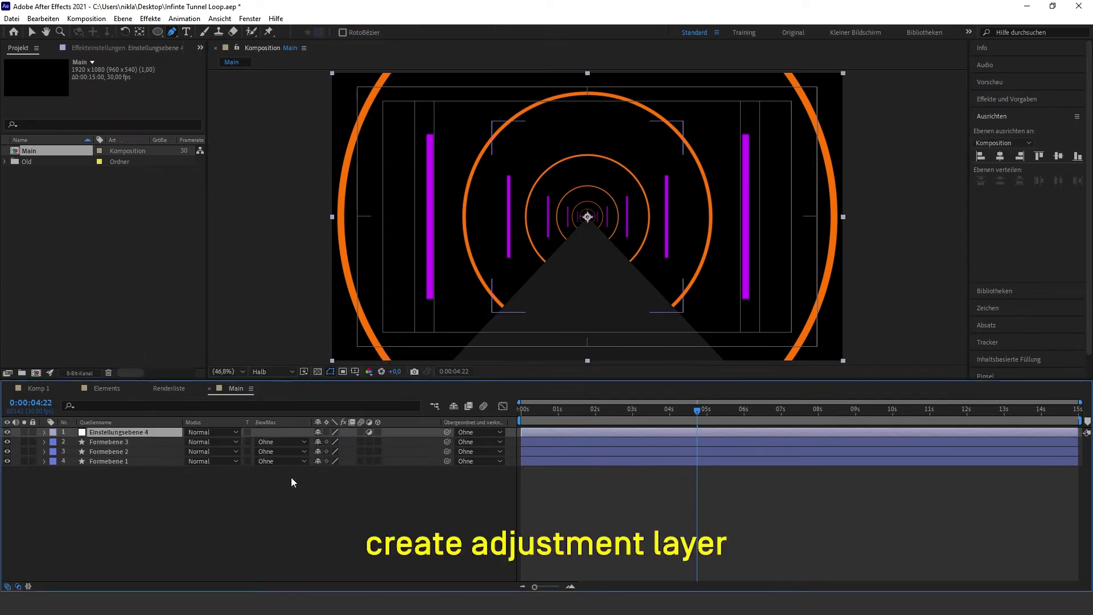
click(999, 99)
click(1023, 114)
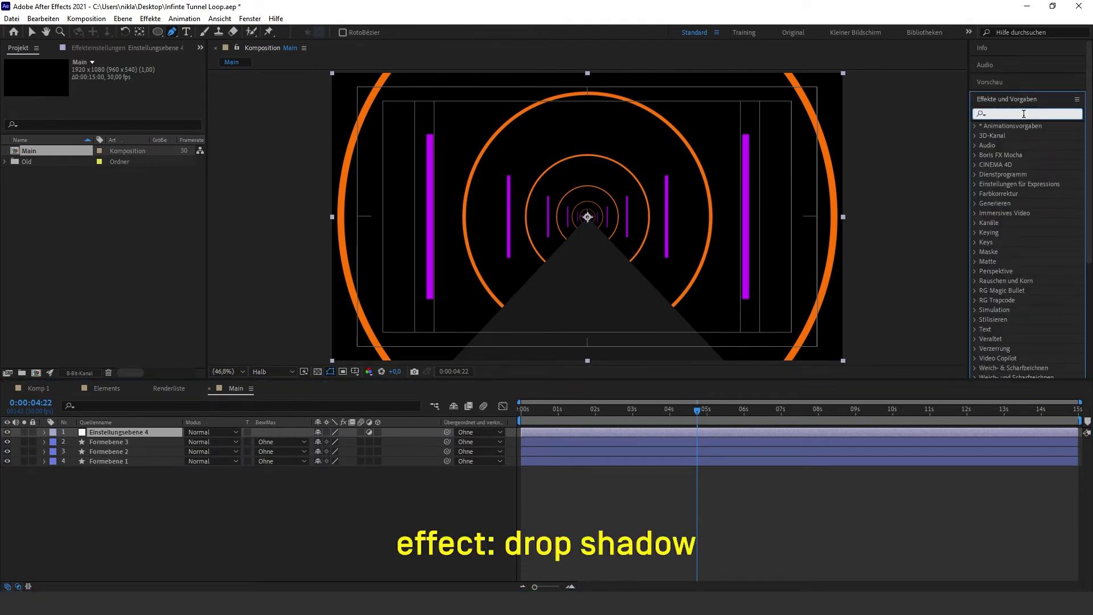
text(schlag)
mouse_move(1027, 193)
mouse_down()
mouse_move(167, 417)
mouse_move(149, 432)
mouse_up()
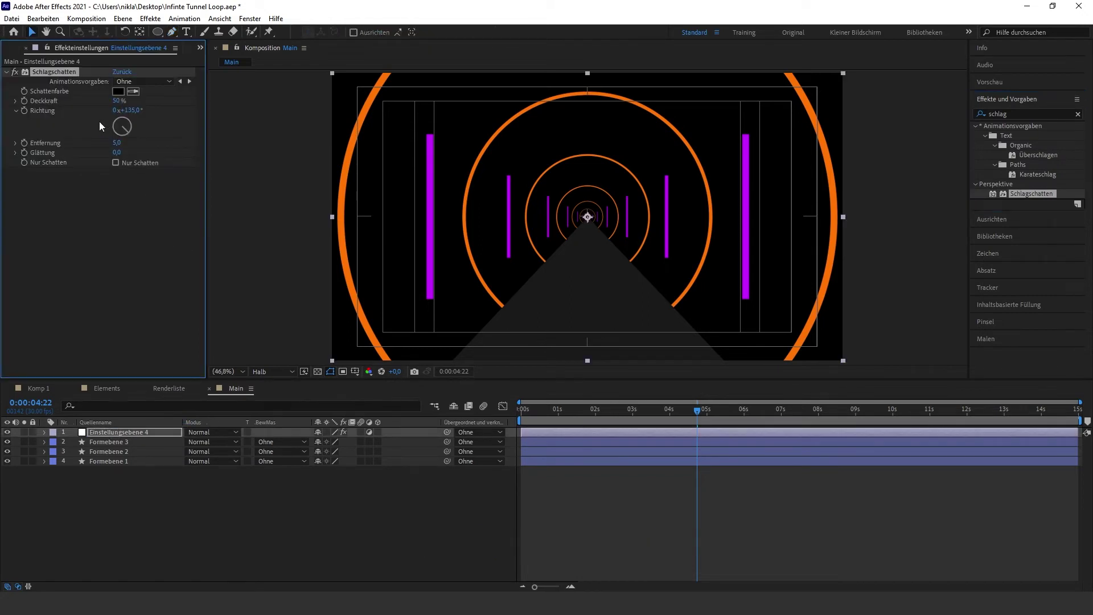
Step: Set the drop shadow distance to 0 and softness to 50, and sample the orange ring colour
click(116, 143)
text(0)
key(Return)
click(117, 152)
text(50)
key(Return)
click(130, 93)
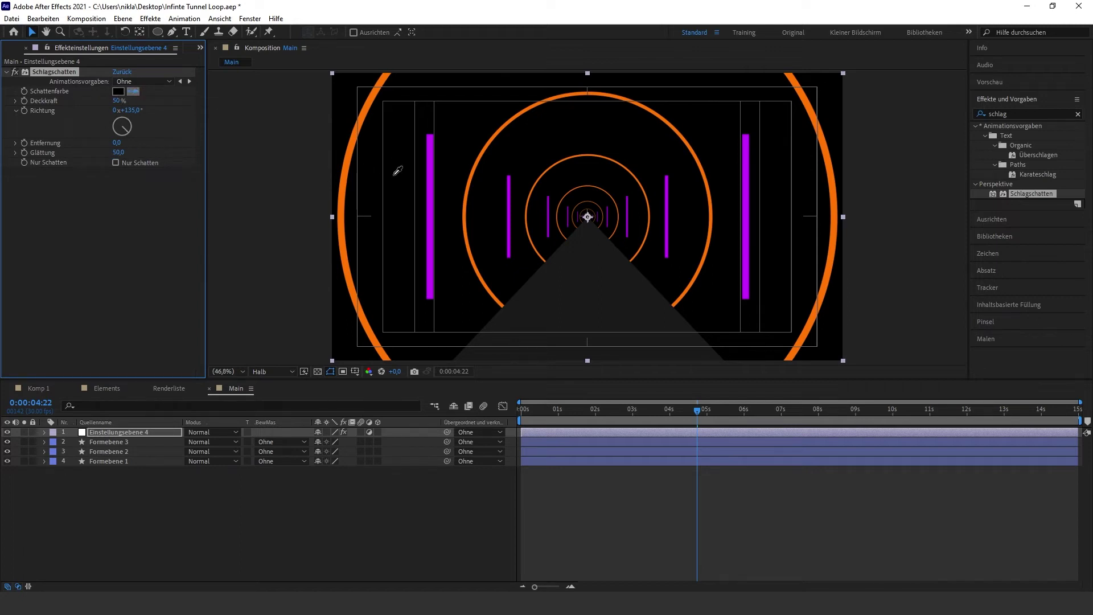
click(481, 154)
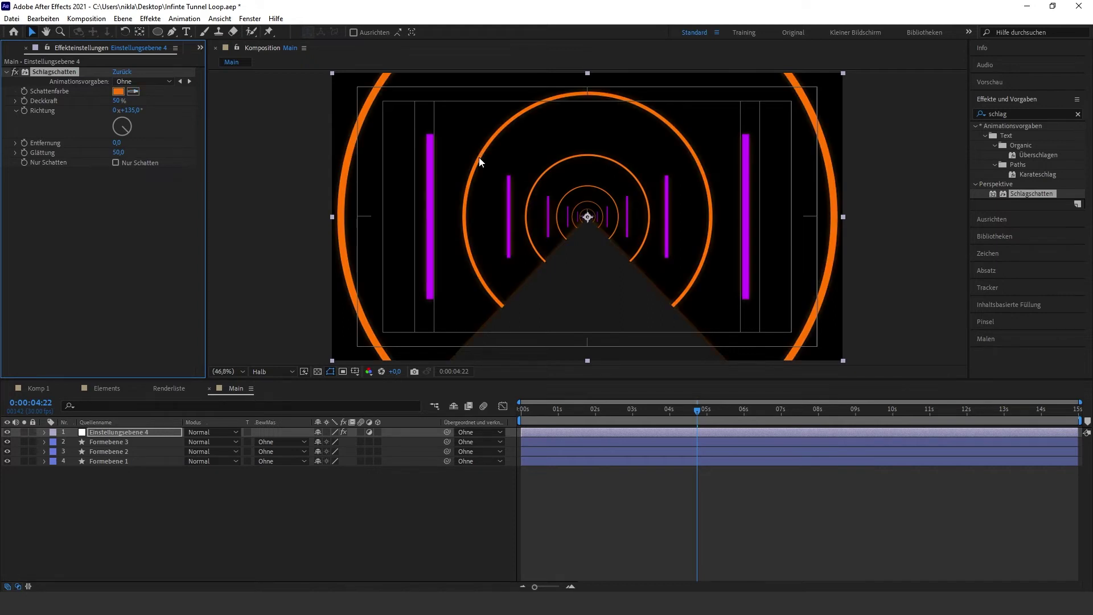
scroll(528, 255, up, 1)
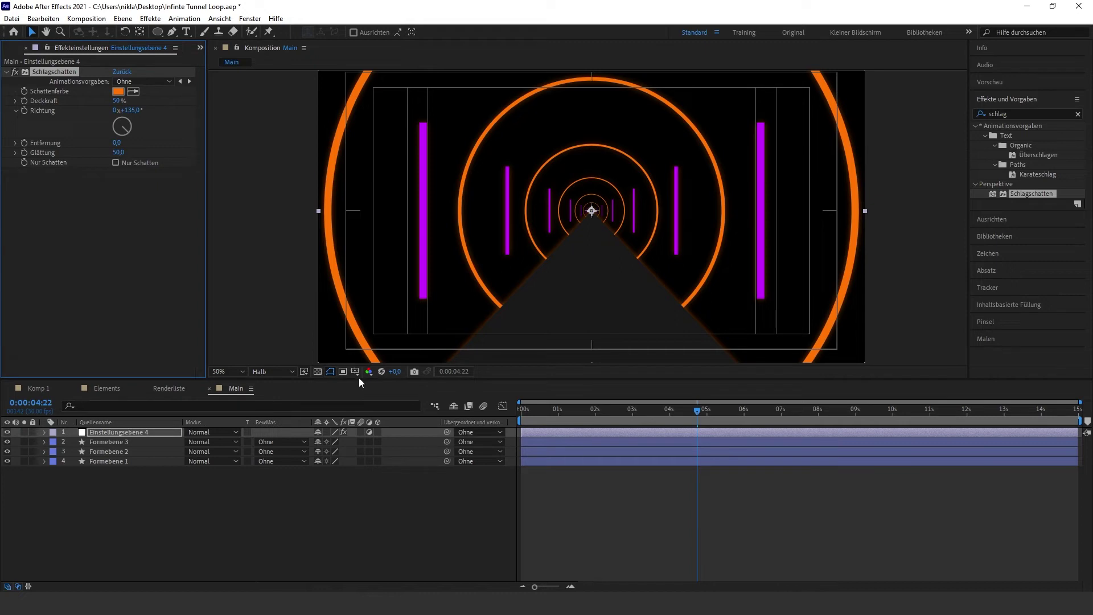
key(ctrl+5)
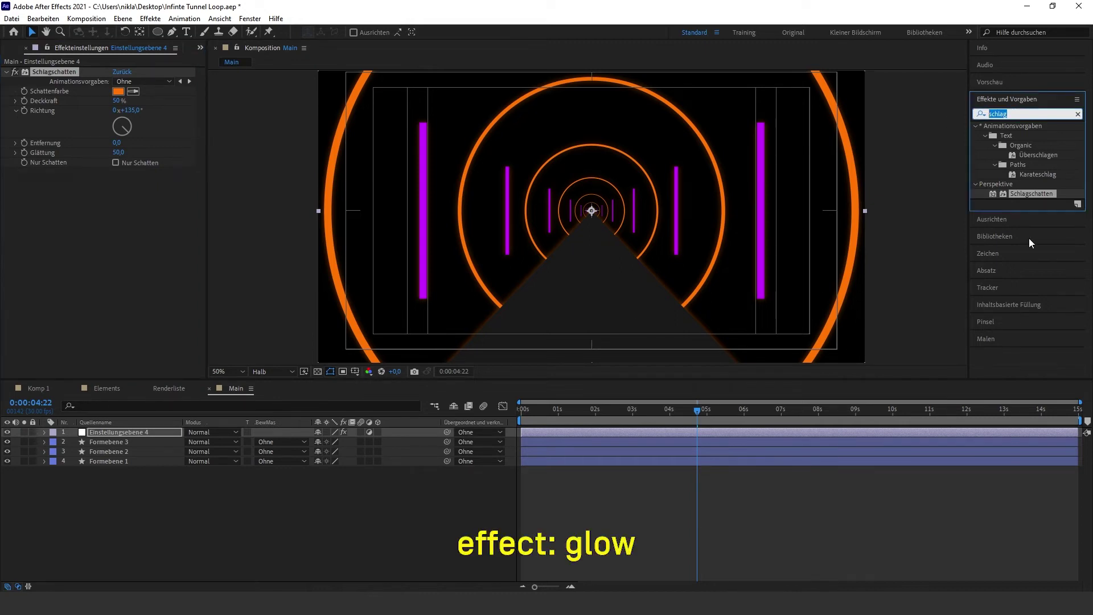
Step: Apply Leuchten to the adjustment layer with threshold 100%, radius 16 and intensity 2
text(leuchten)
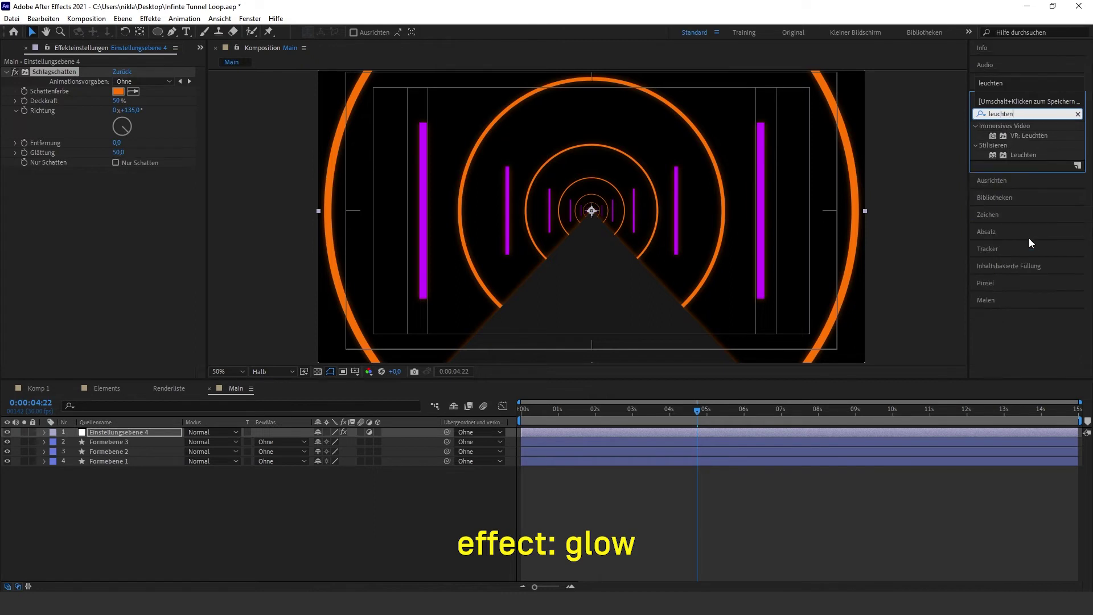
drag(1023, 154, 588, 194)
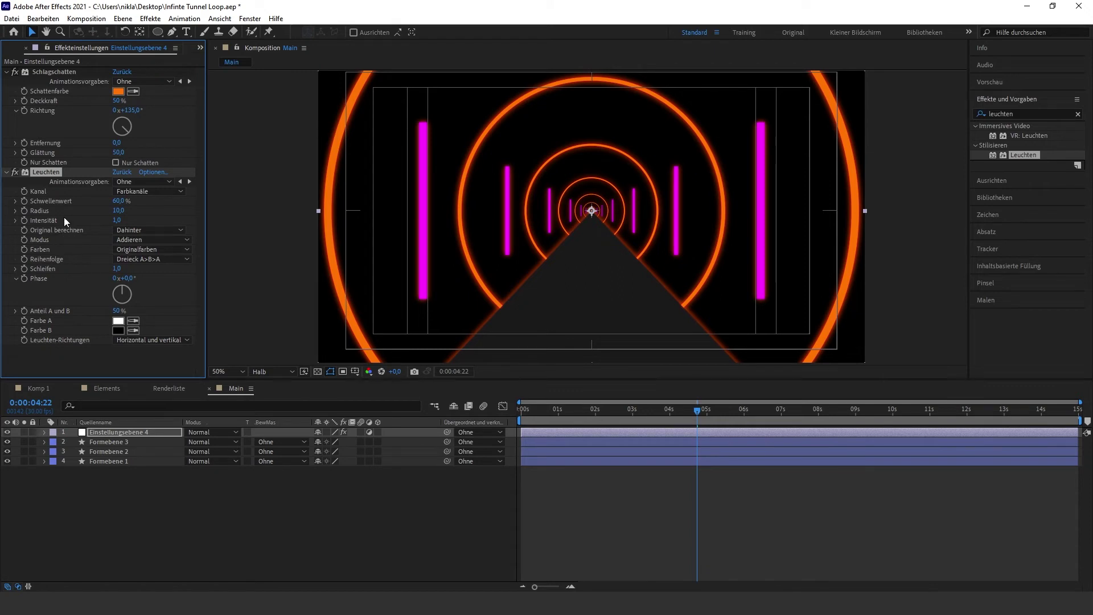
click(119, 201)
text(100)
key(Return)
click(118, 211)
text(16)
key(Return)
click(117, 220)
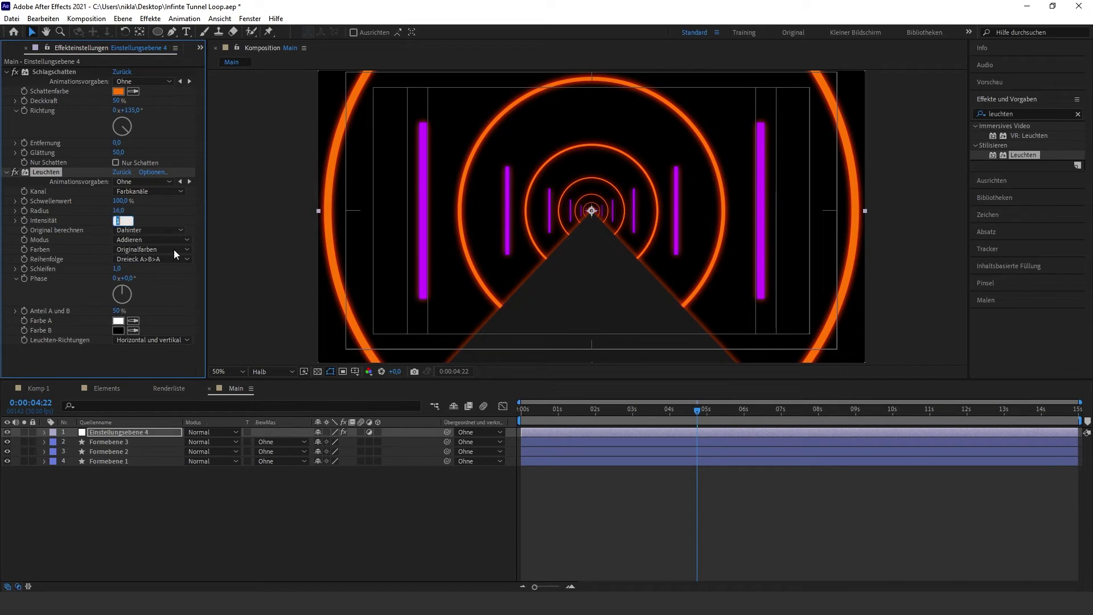
text(2)
key(Return)
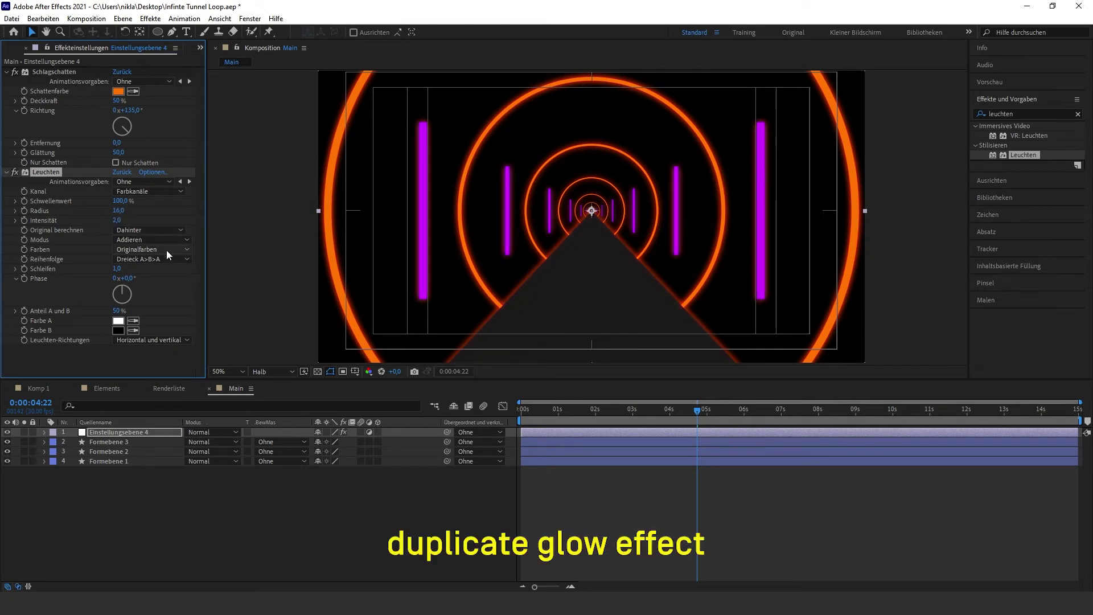
Step: Duplicate the glow and set Leuchten 2's radius to 120
key(ctrl+d)
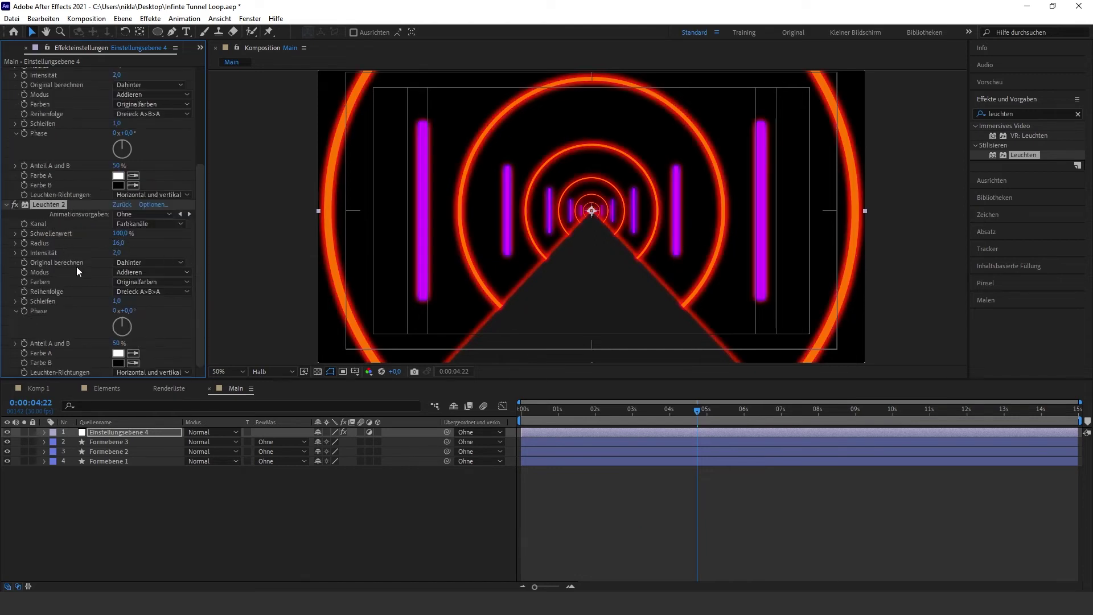
click(118, 243)
text(12)
key(Return)
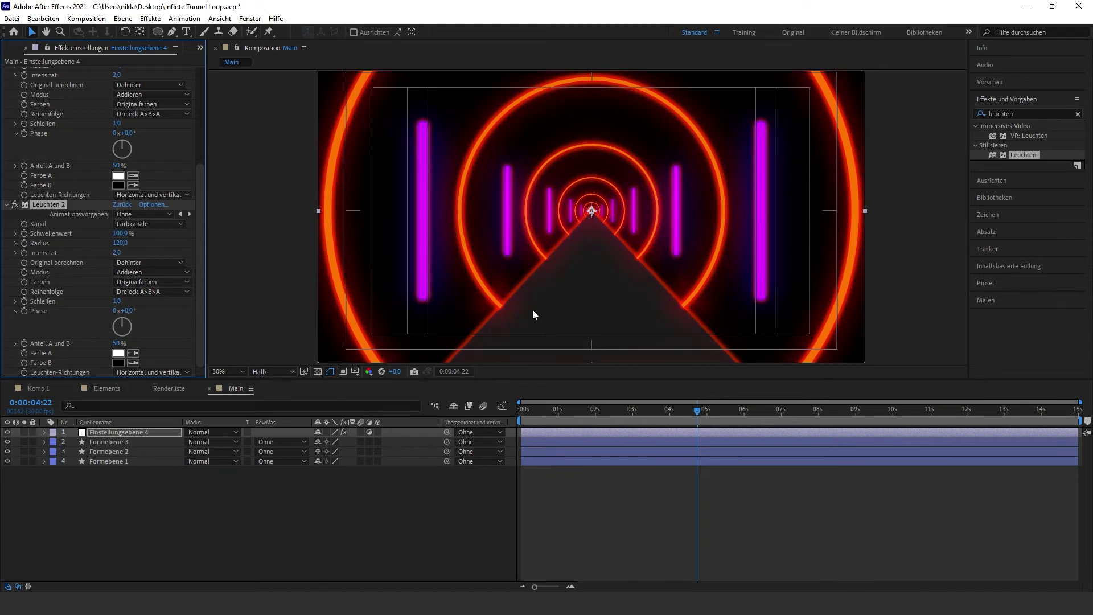
drag(697, 408, 741, 409)
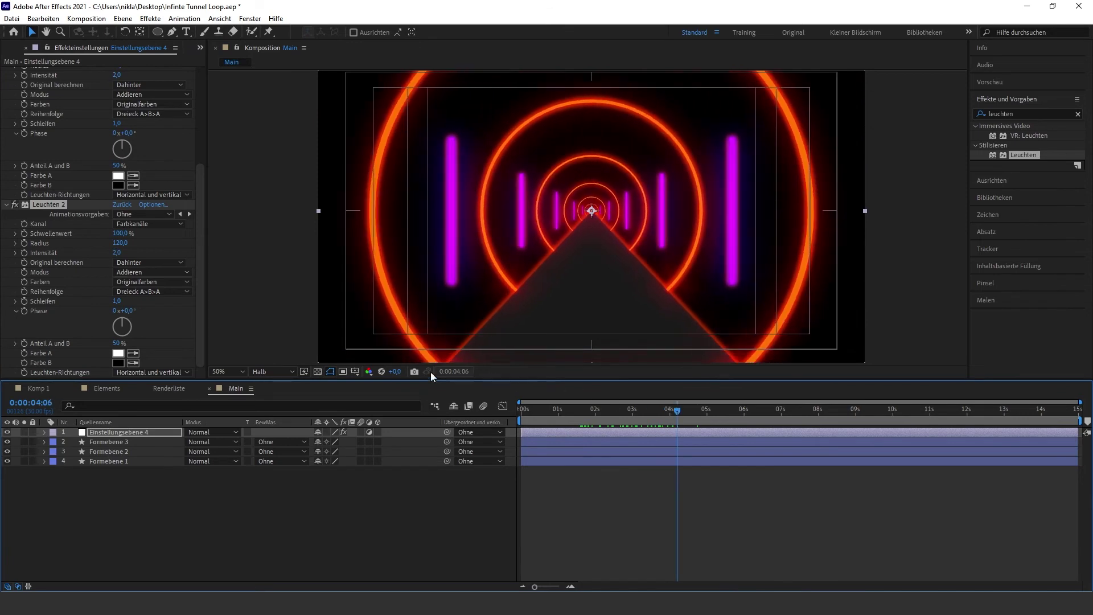
drag(126, 487, 118, 431)
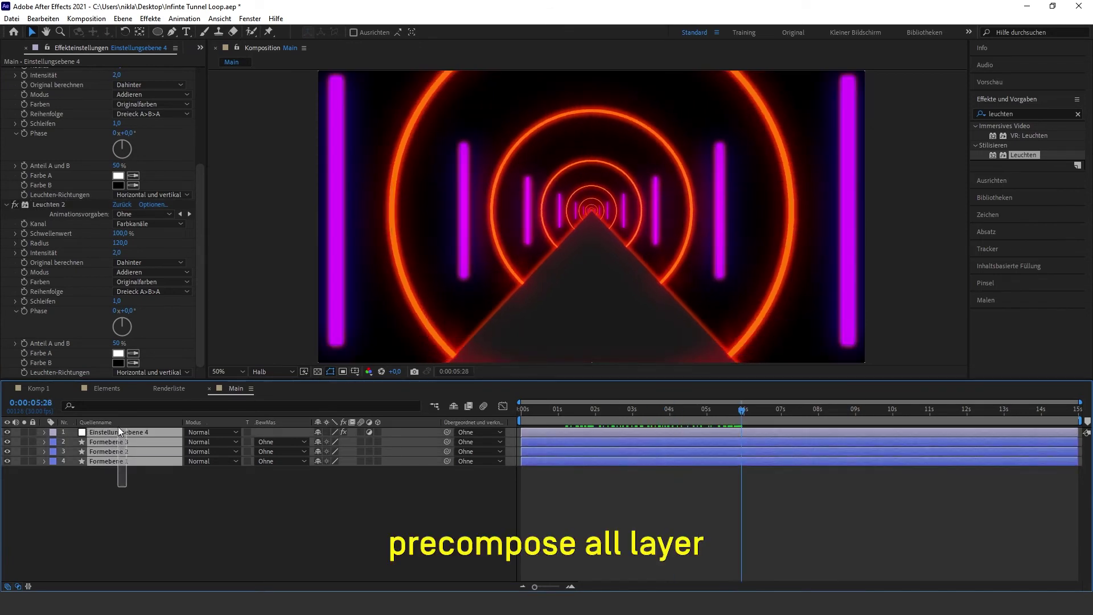
Step: Precompose the four selected layers into 'Tunnel' and return to the Main composition
right_click(119, 443)
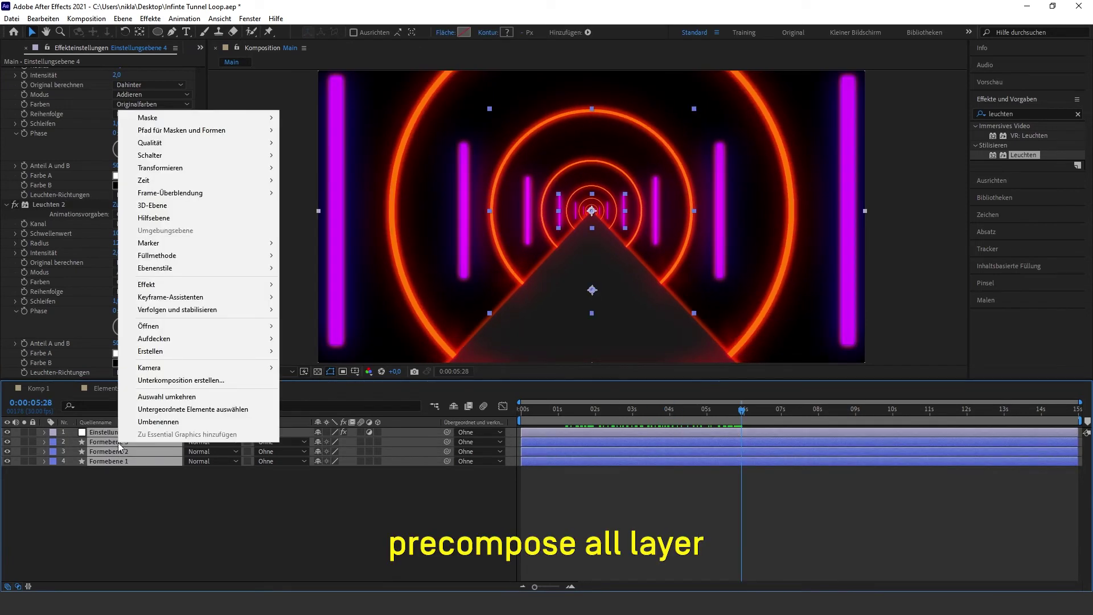
click(200, 380)
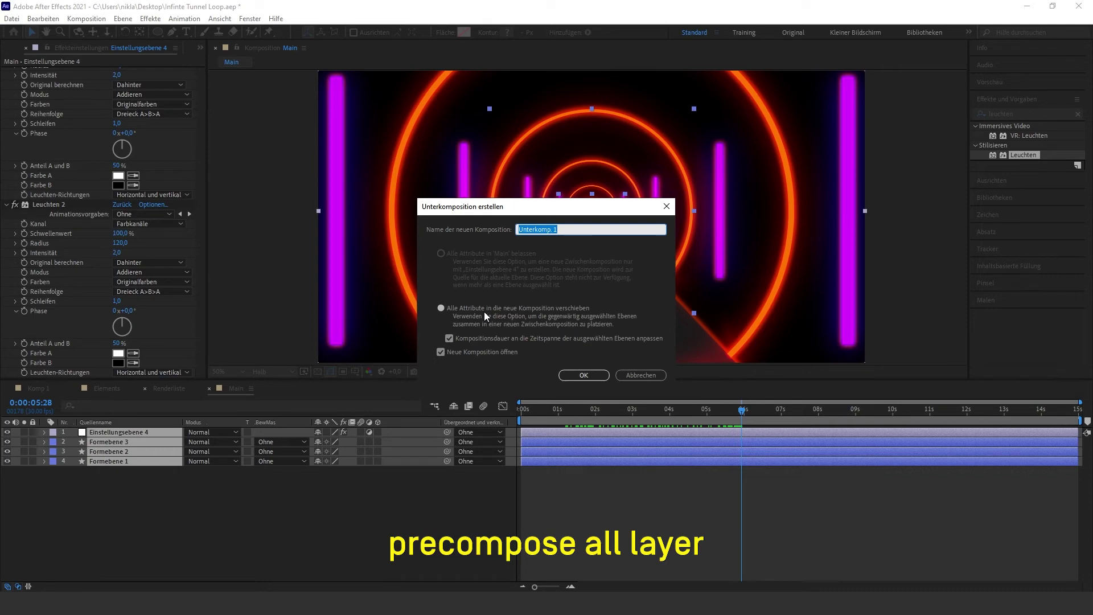
text(Tunnel)
key(Return)
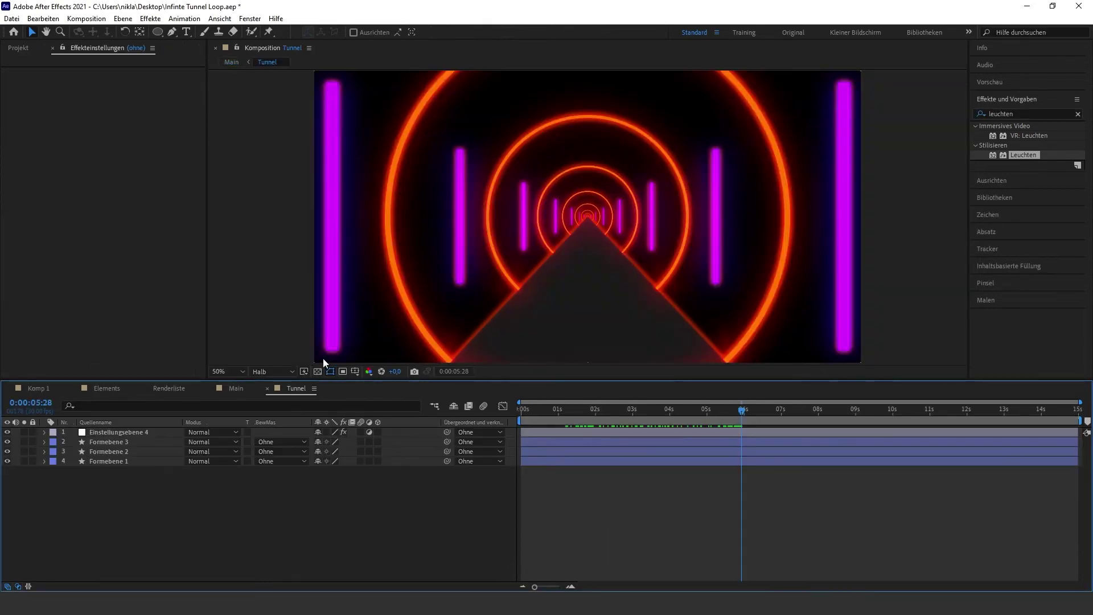
click(233, 389)
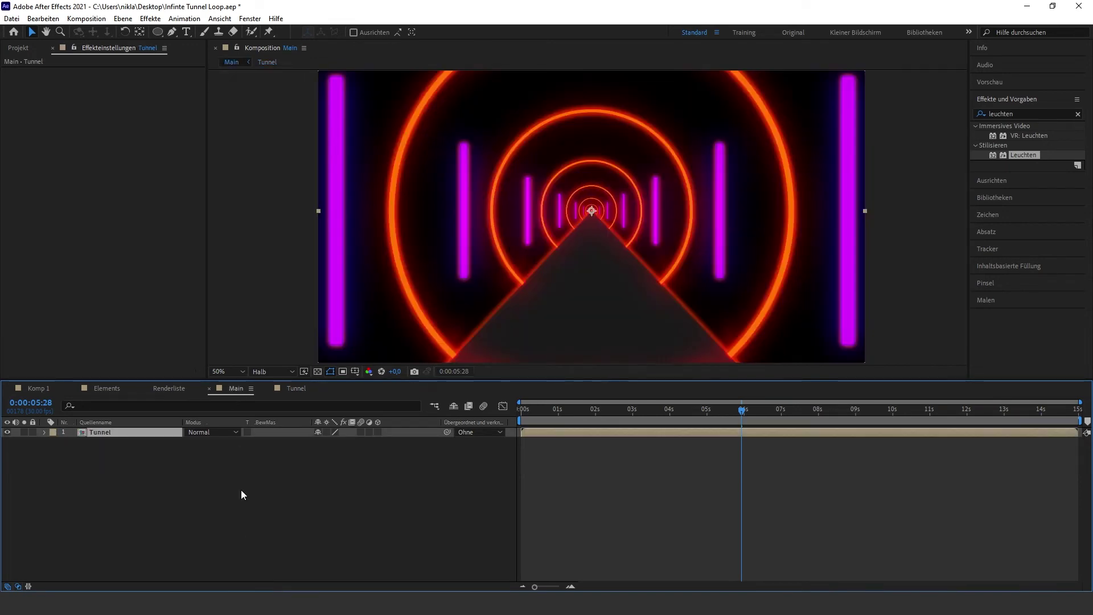
Step: Add a second adjustment layer and rename it 'Blur'
right_click(134, 468)
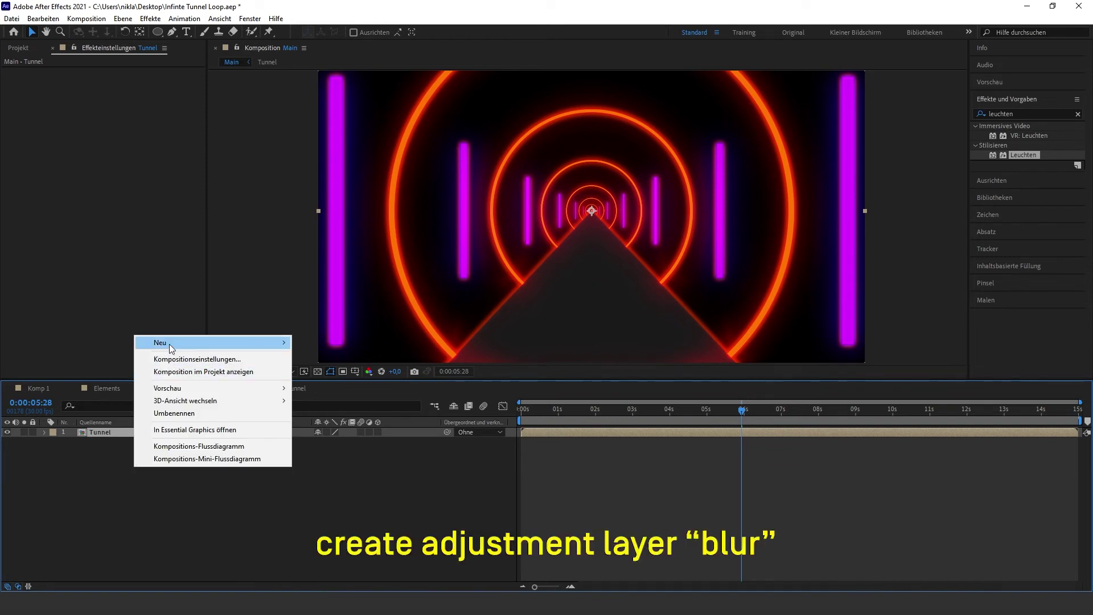
mouse_move(170, 343)
click(329, 434)
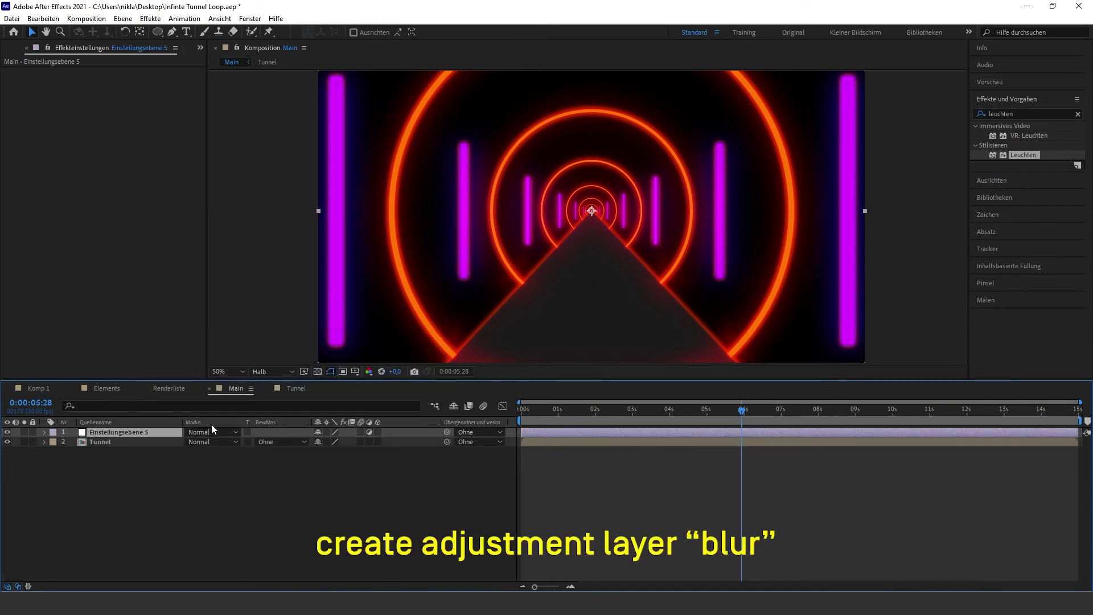
right_click(149, 431)
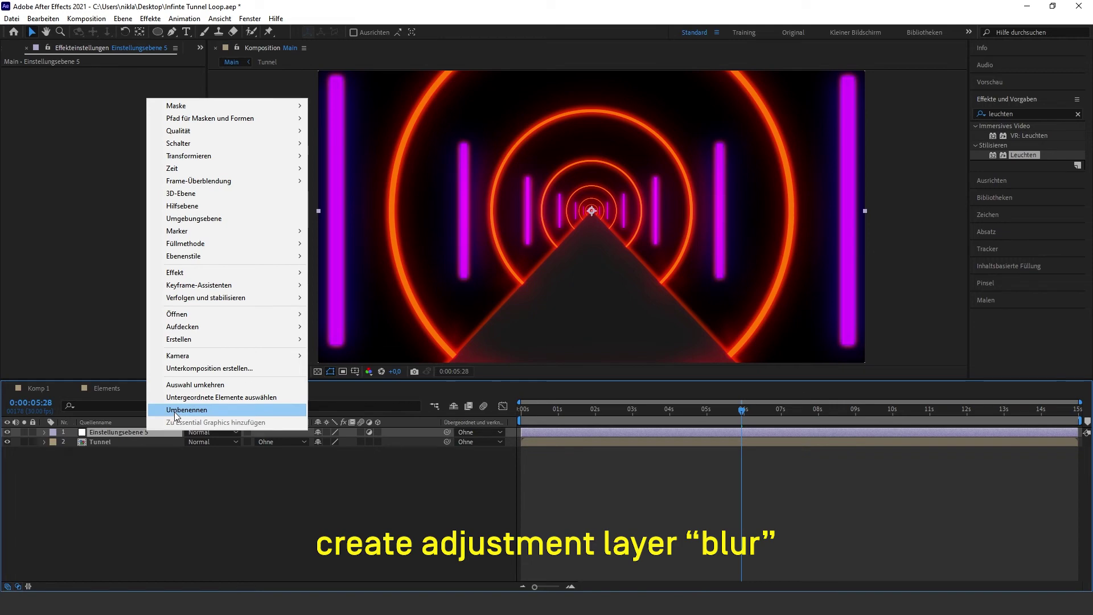
click(186, 409)
text(Blur)
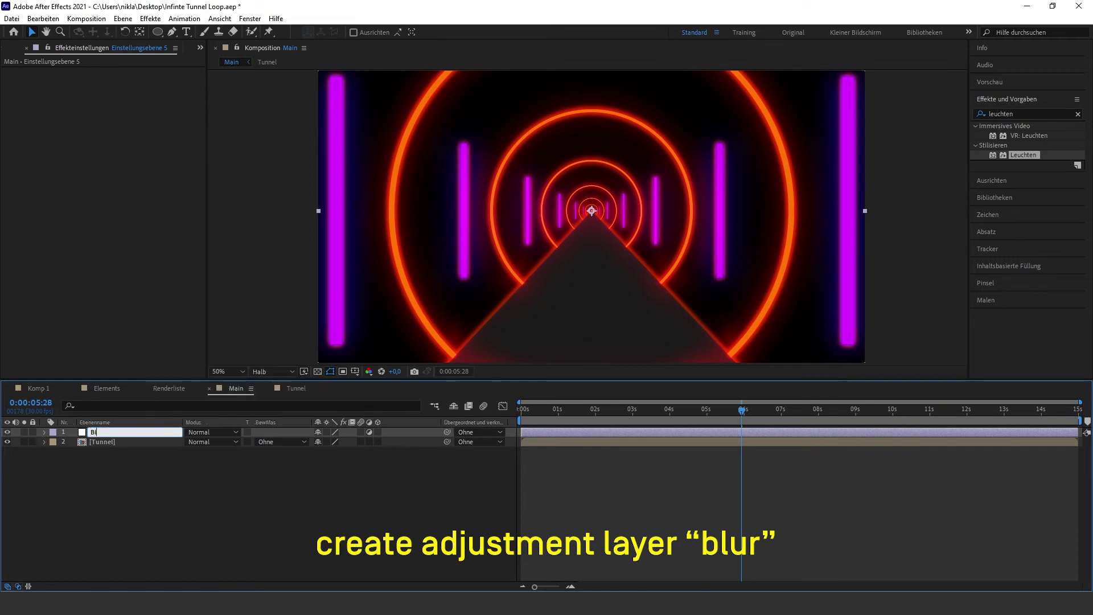
key(Return)
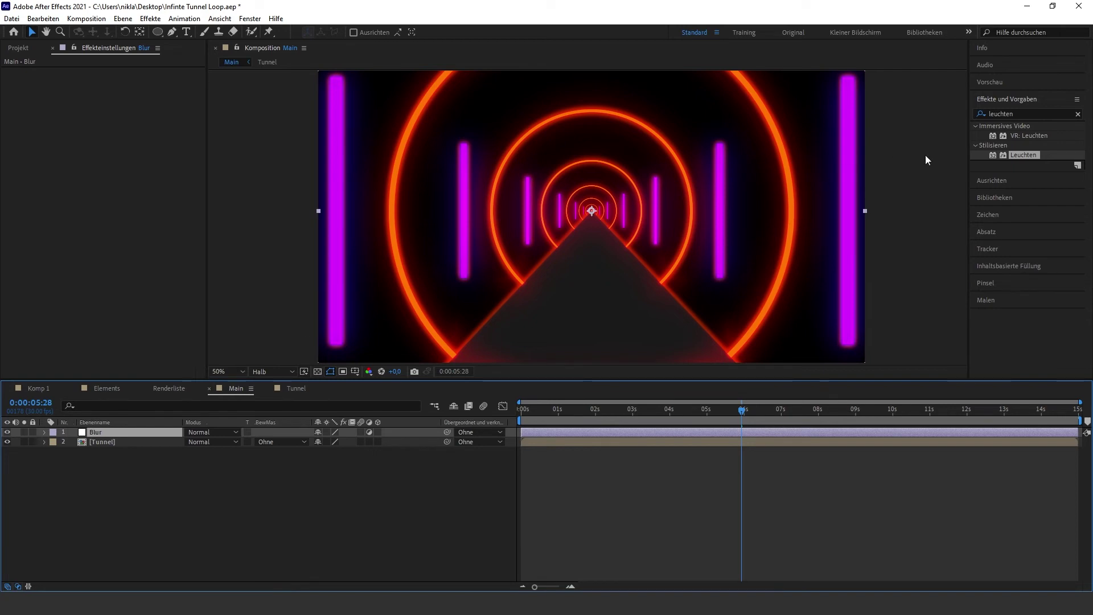
Step: Apply the Kameralinsen-Weichzeichner lens blur to the Blur layer
click(1014, 113)
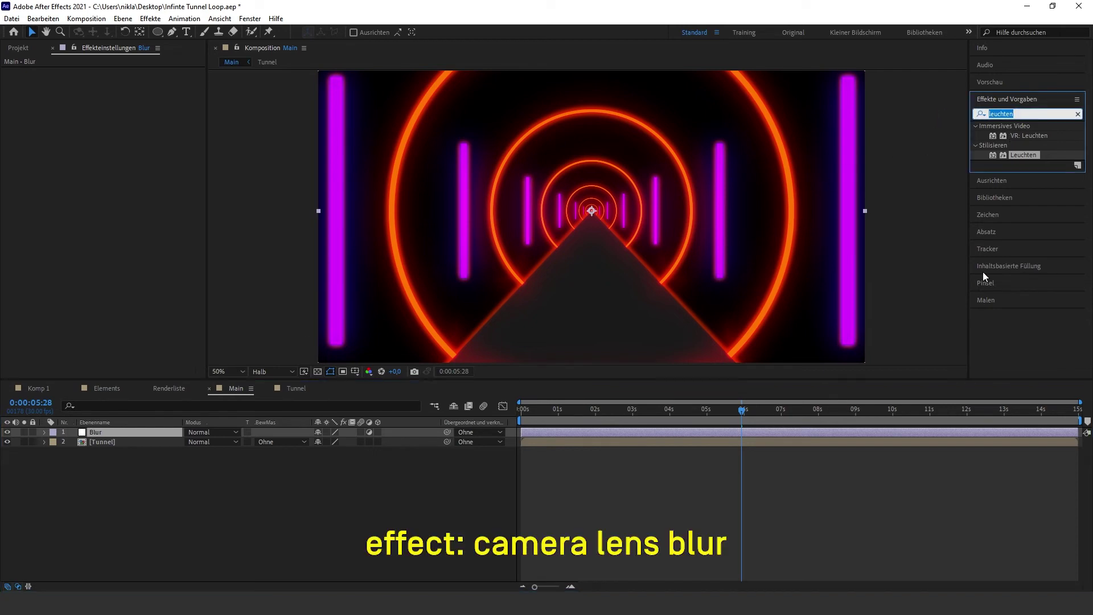
text(kamera)
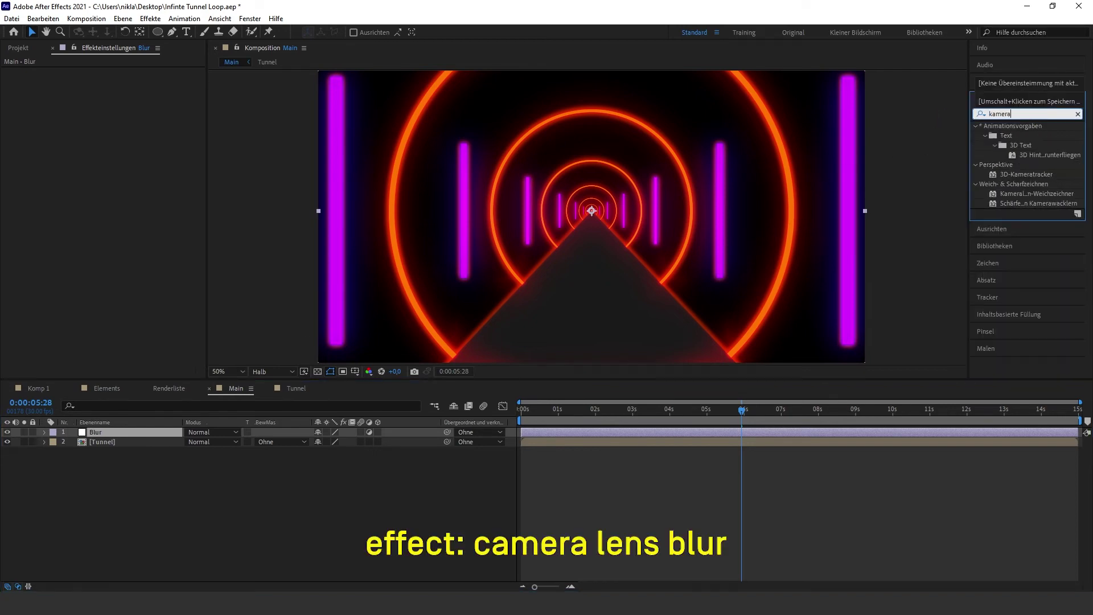
mouse_move(1036, 194)
mouse_down()
mouse_move(567, 411)
mouse_move(582, 433)
mouse_up()
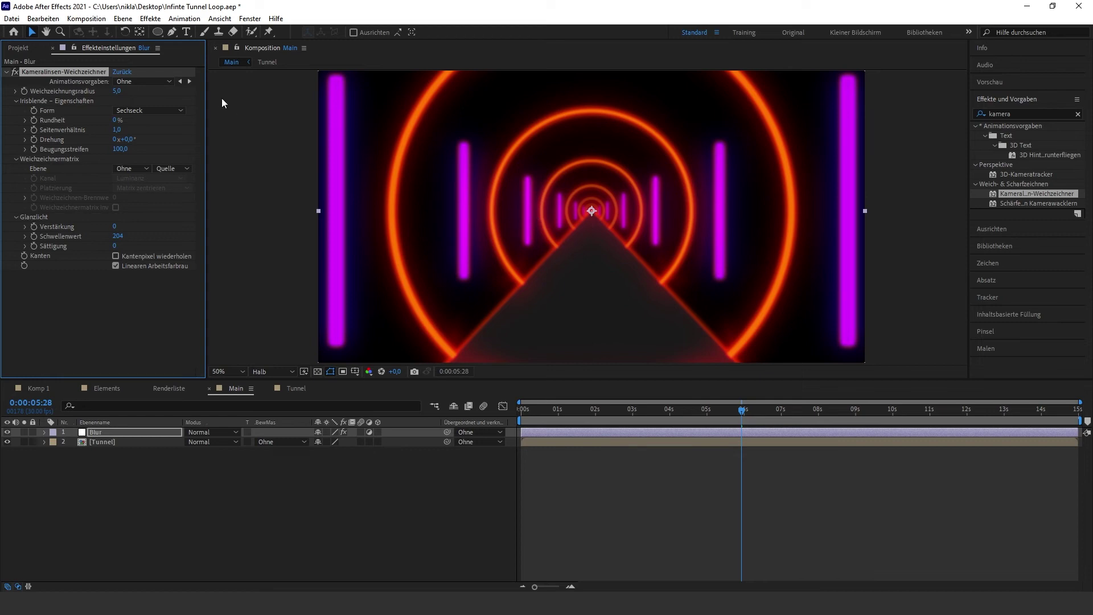
click(158, 32)
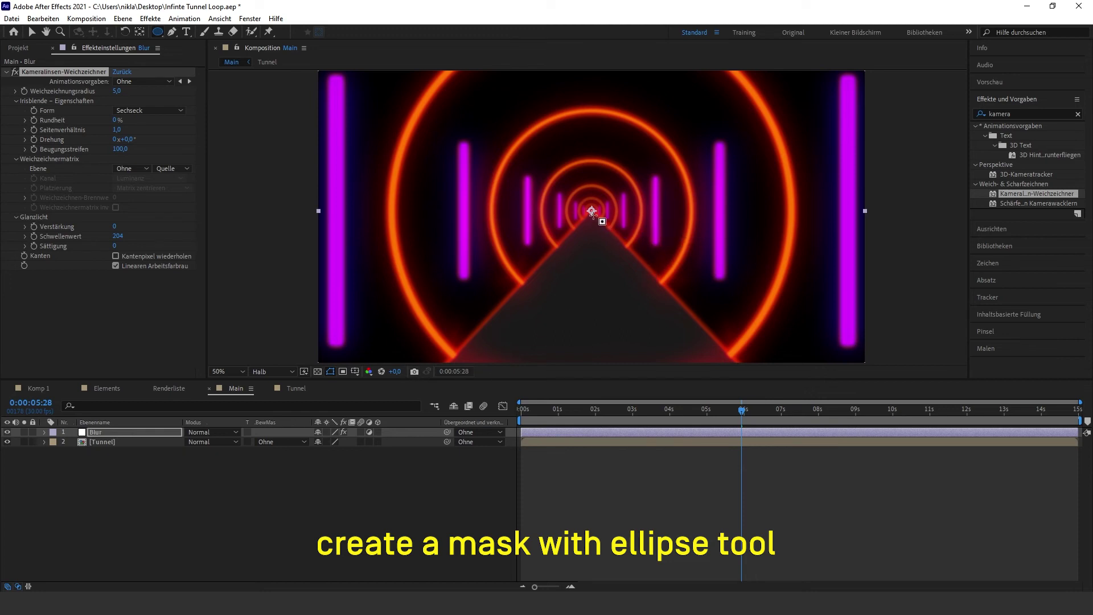
Step: Draw an elliptical mask around the tunnel centre and feather it by 250 pixels
drag(592, 211, 653, 258)
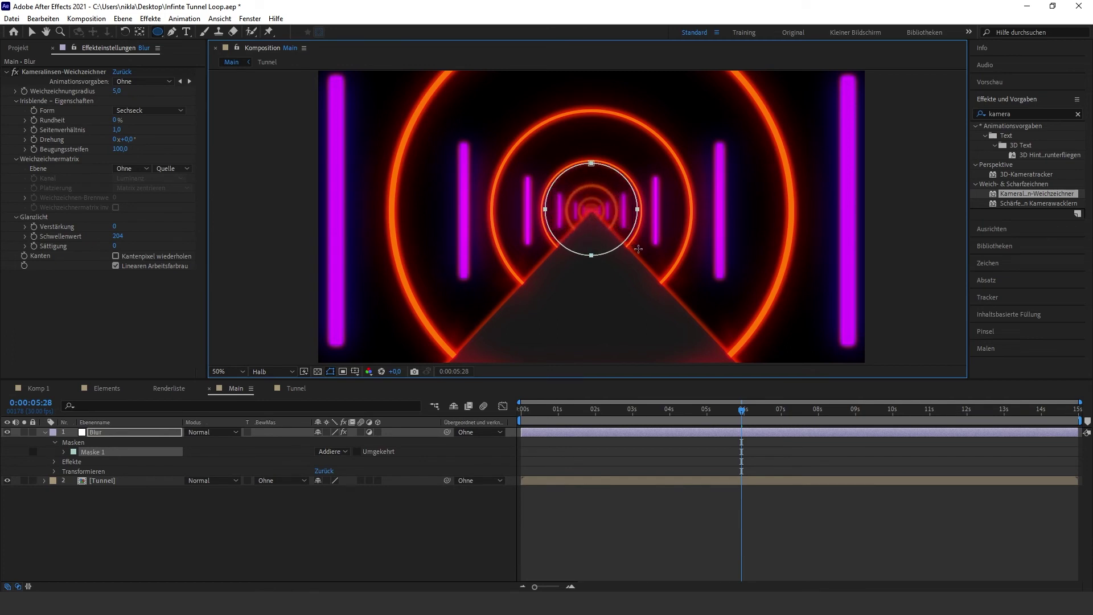
drag(652, 259, 663, 267)
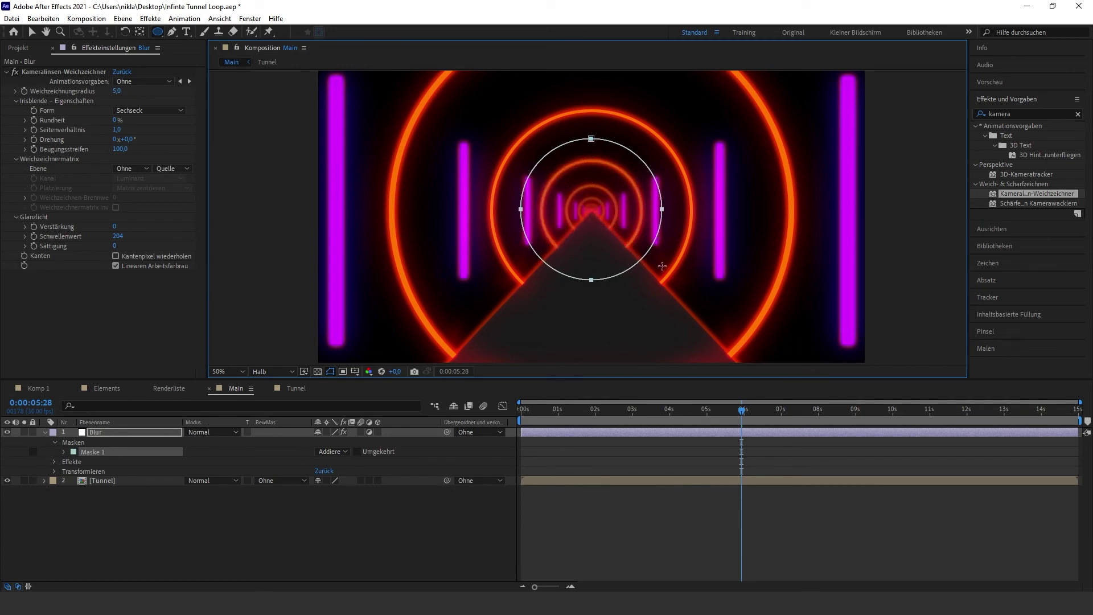
click(63, 452)
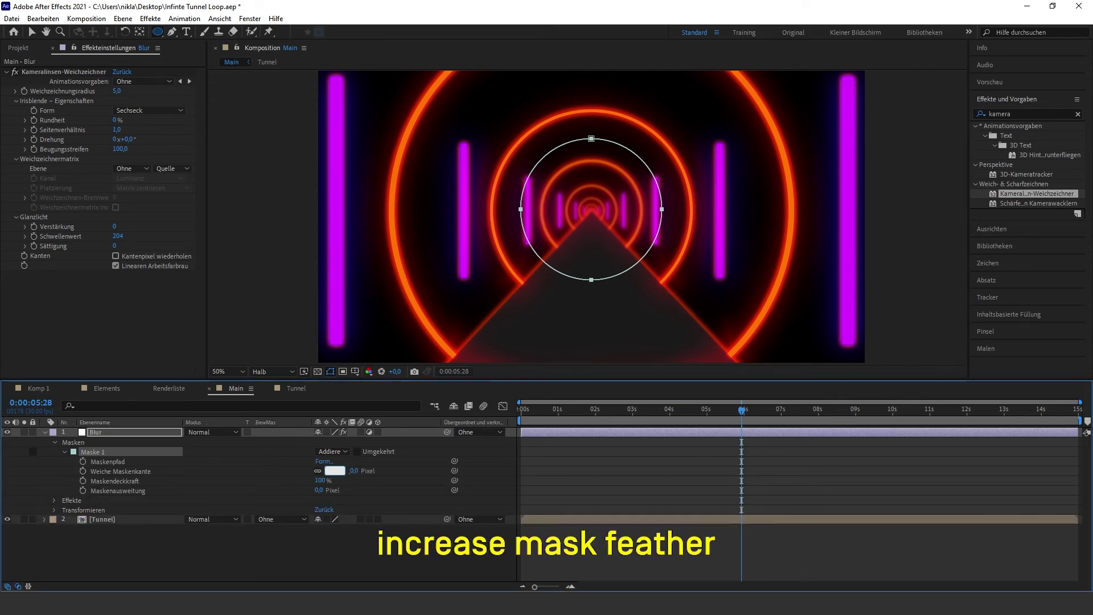
text(250)
key(Return)
click(429, 497)
Step: Scrub to 0:00:03:16 and toggle the Blur layer's visibility to compare the effect
click(613, 417)
drag(612, 416, 653, 415)
click(7, 432)
click(8, 432)
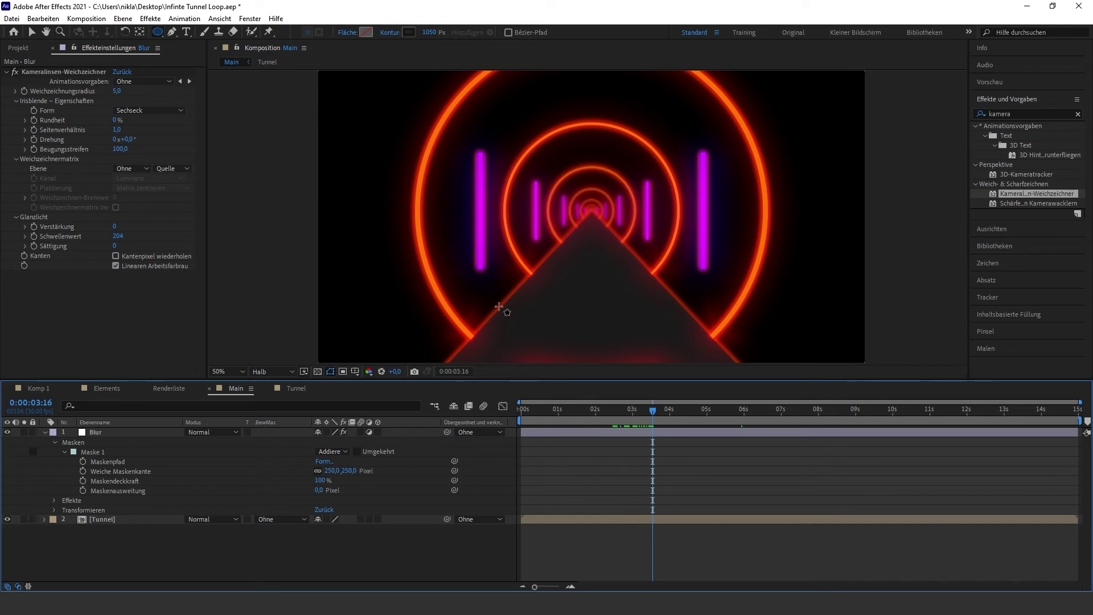
right_click(140, 539)
Step: Create a new adjustment layer and rename it 'Optics'
mouse_move(189, 416)
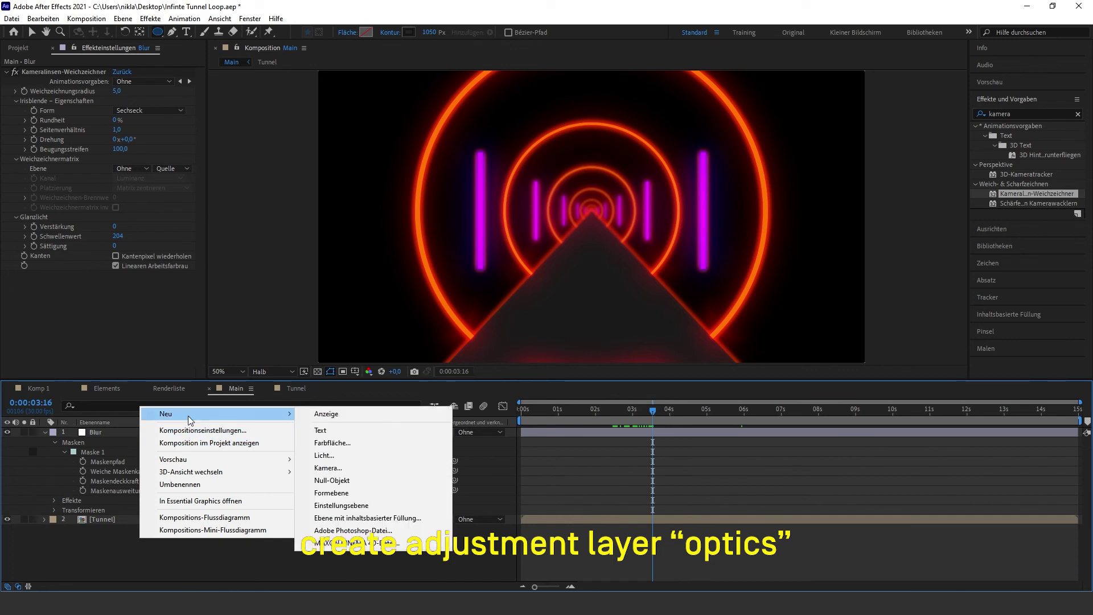
click(364, 505)
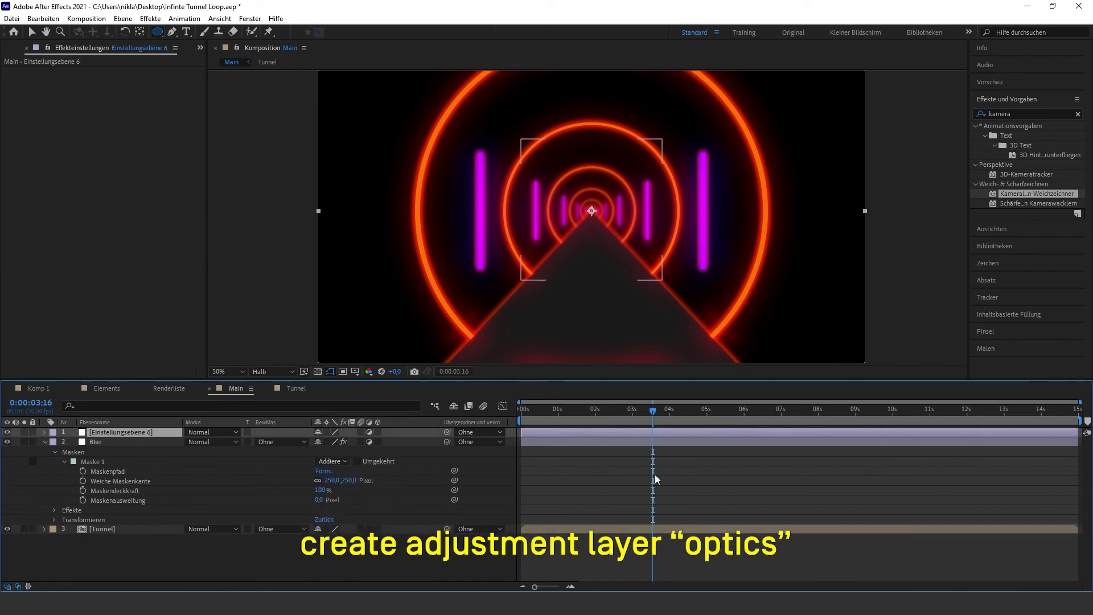
right_click(114, 432)
click(142, 412)
text(Optics)
key(Return)
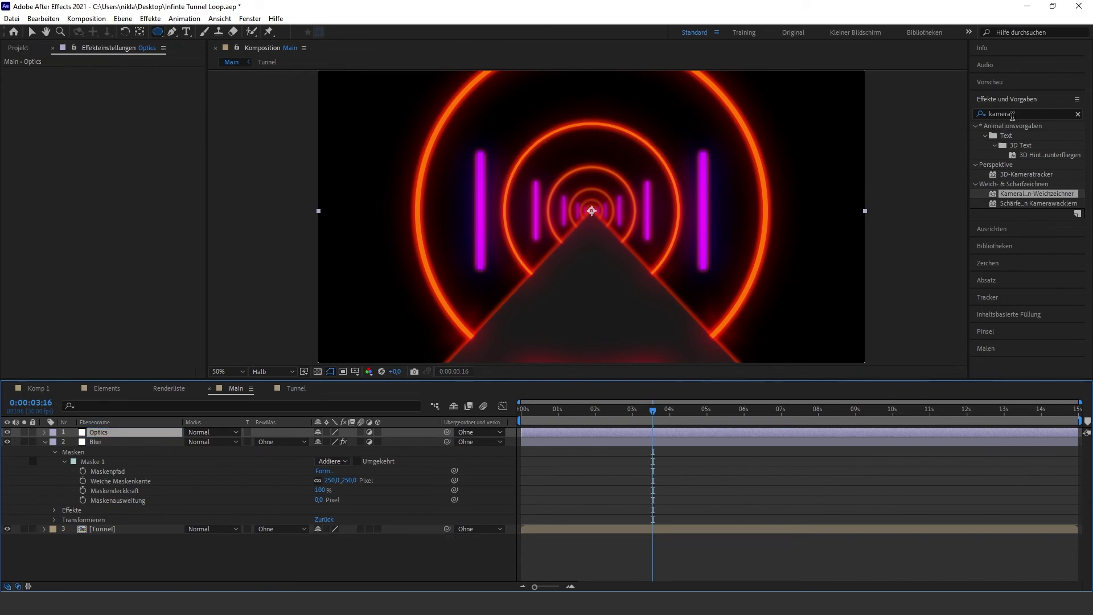
Step: Apply the Störung effect to Optics with noise strength set to 10%
click(1014, 114)
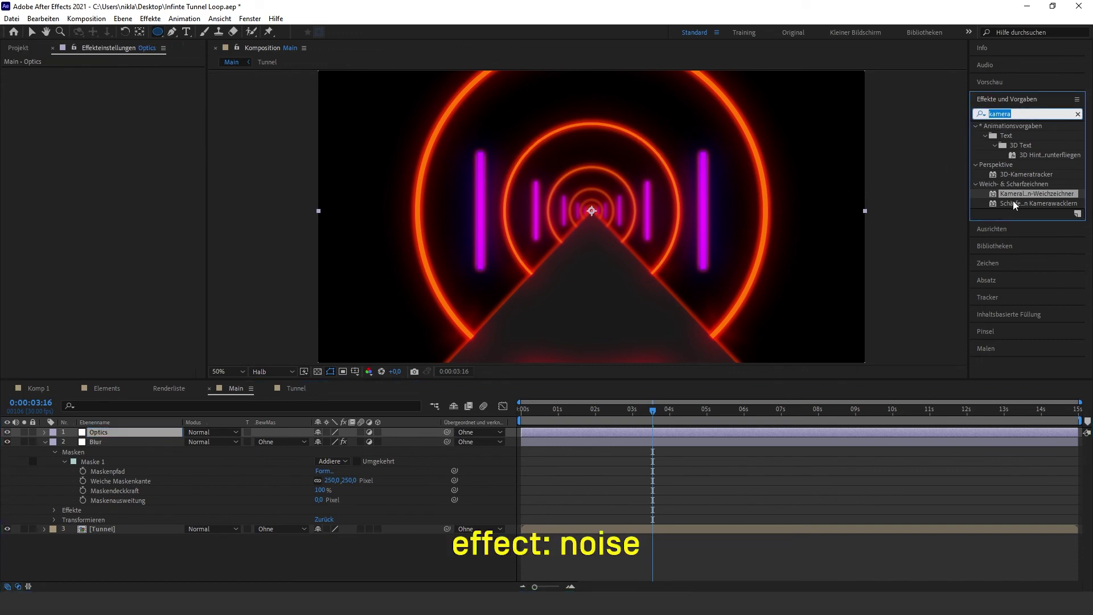
text(stör)
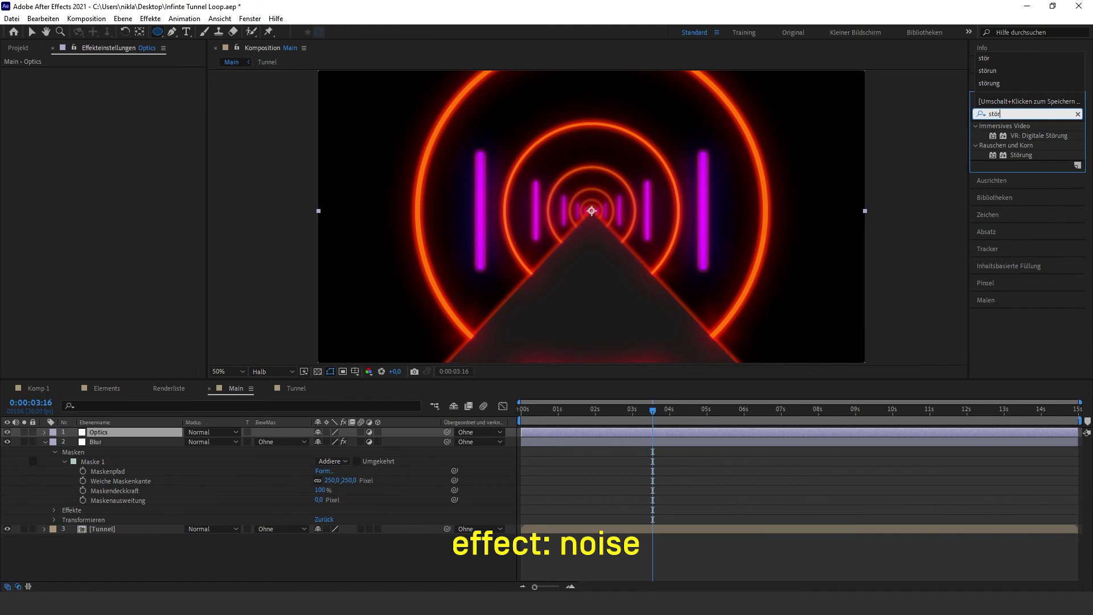
text(ung)
drag(1022, 155, 143, 433)
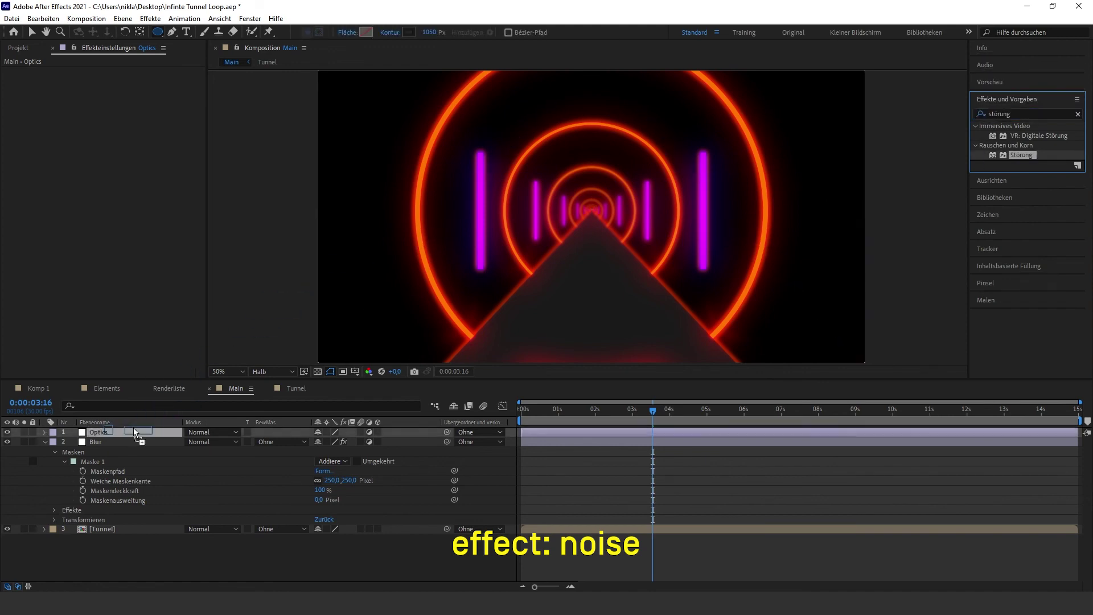
key(v)
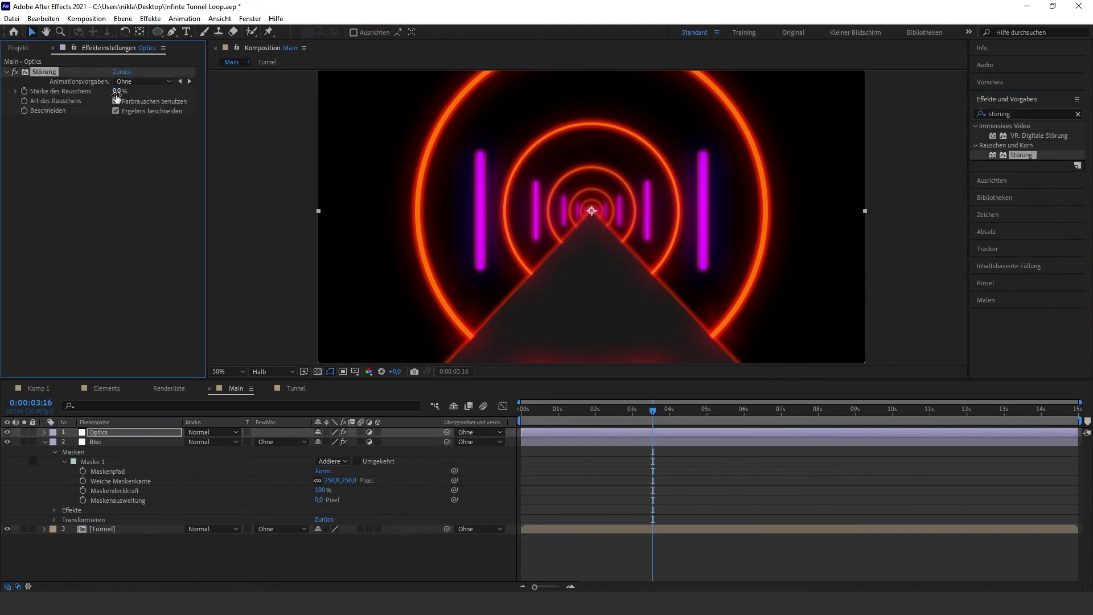
click(117, 92)
text(10)
key(Return)
Step: Apply CC Lens to the Optics layer and set its Size to 100
double_click(1023, 116)
text(cc)
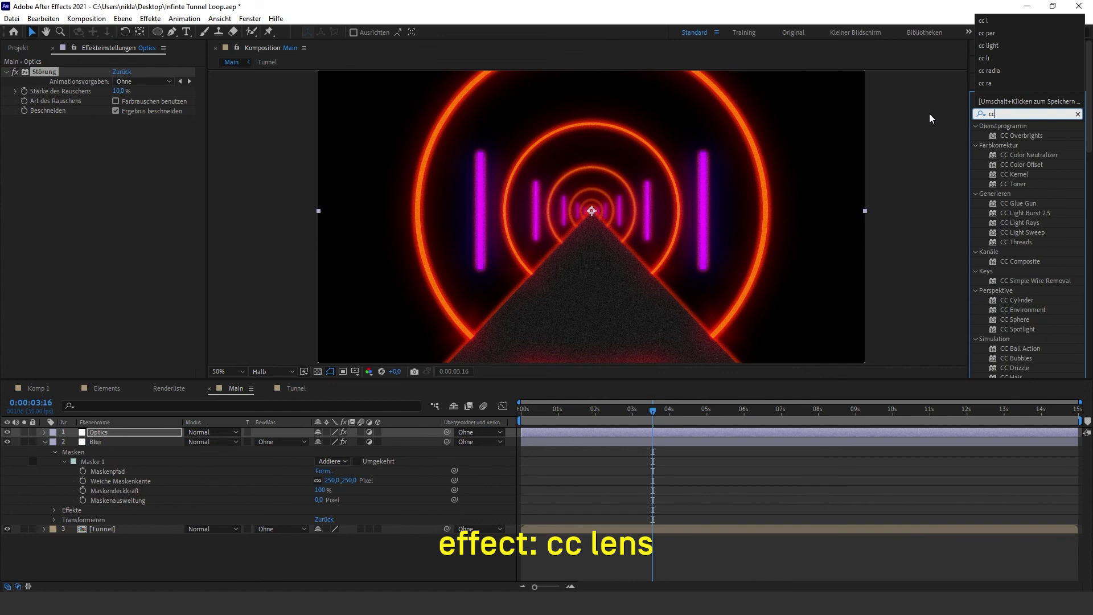
text( lens)
drag(1014, 136, 140, 432)
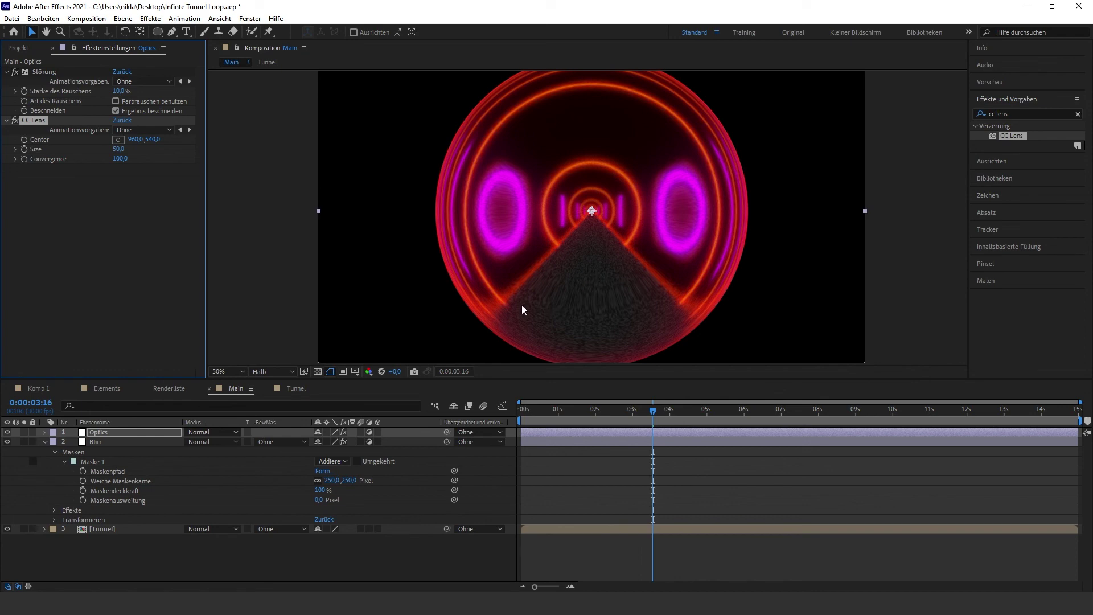
click(118, 149)
text(10)
key(Return)
Step: Preview the animation to check the lens bulge on the tunnel
key(space)
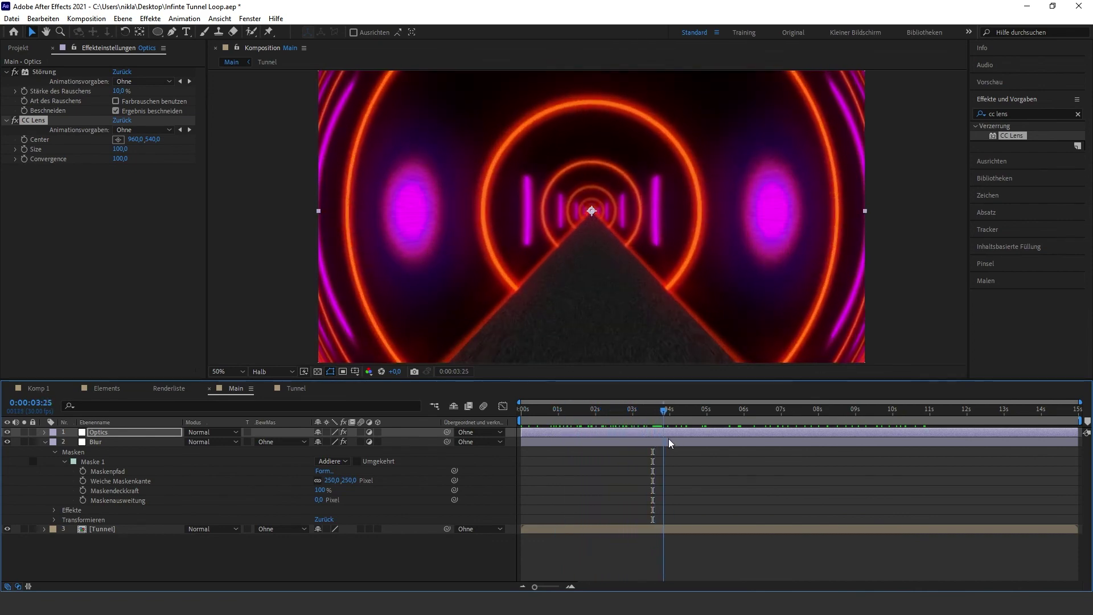
key(space)
key(ctrl+5)
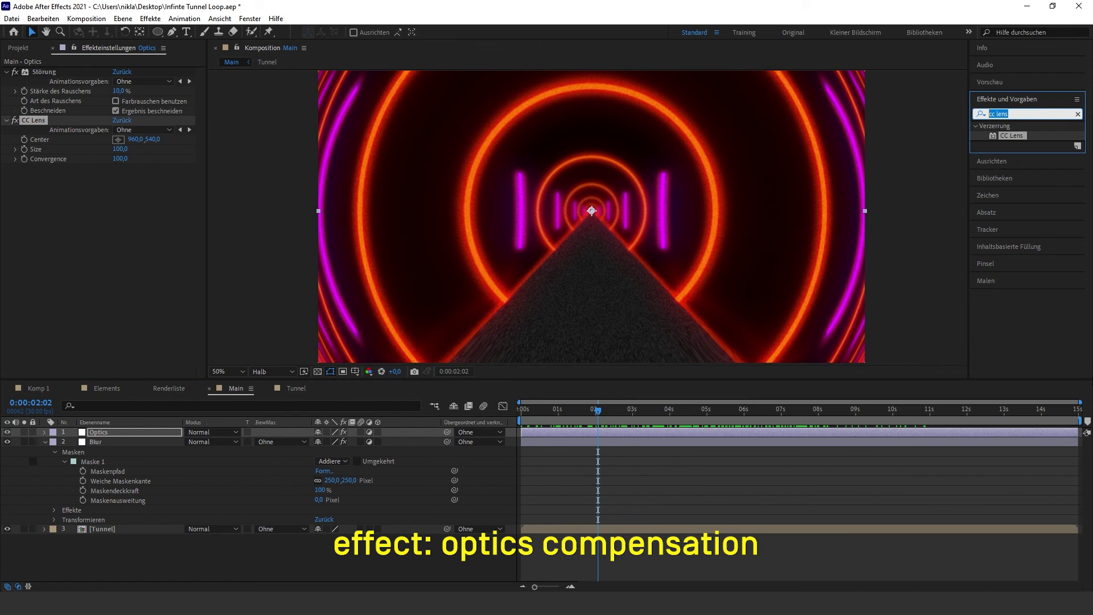
Step: Apply Optikkompensation to the Optics layer with Blickfeld 120 and Linsenverzerrung umkehren checked, then preview
text(opti)
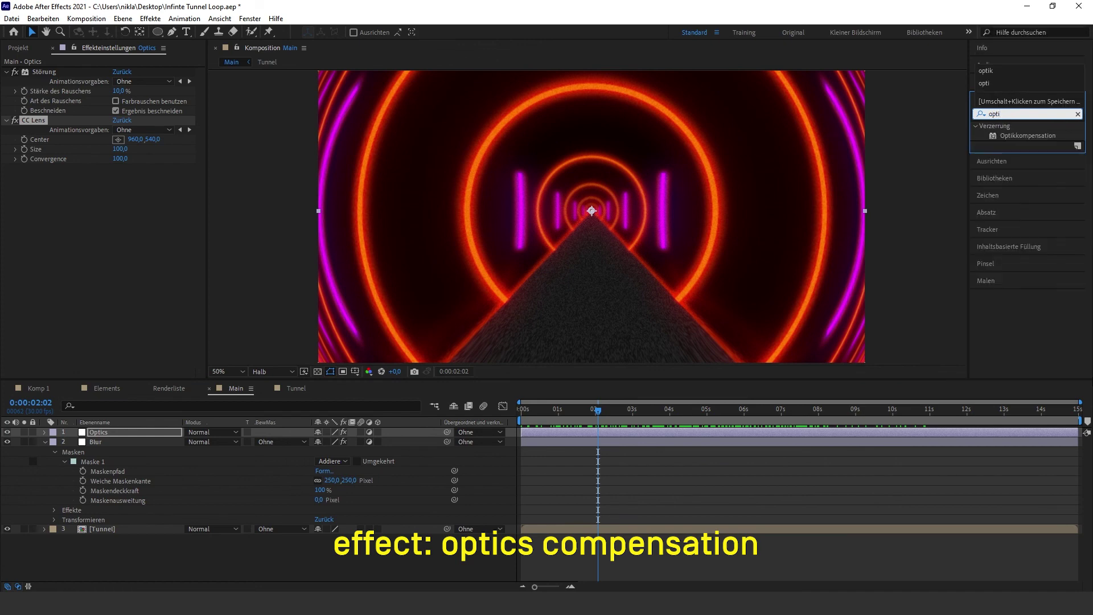
drag(1028, 136, 611, 203)
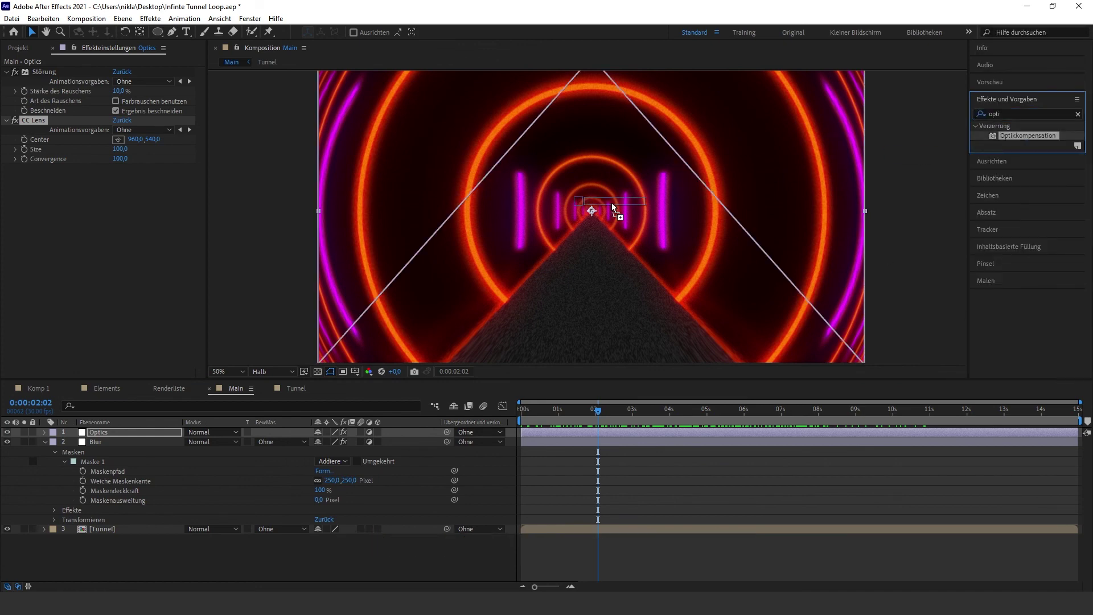
click(116, 188)
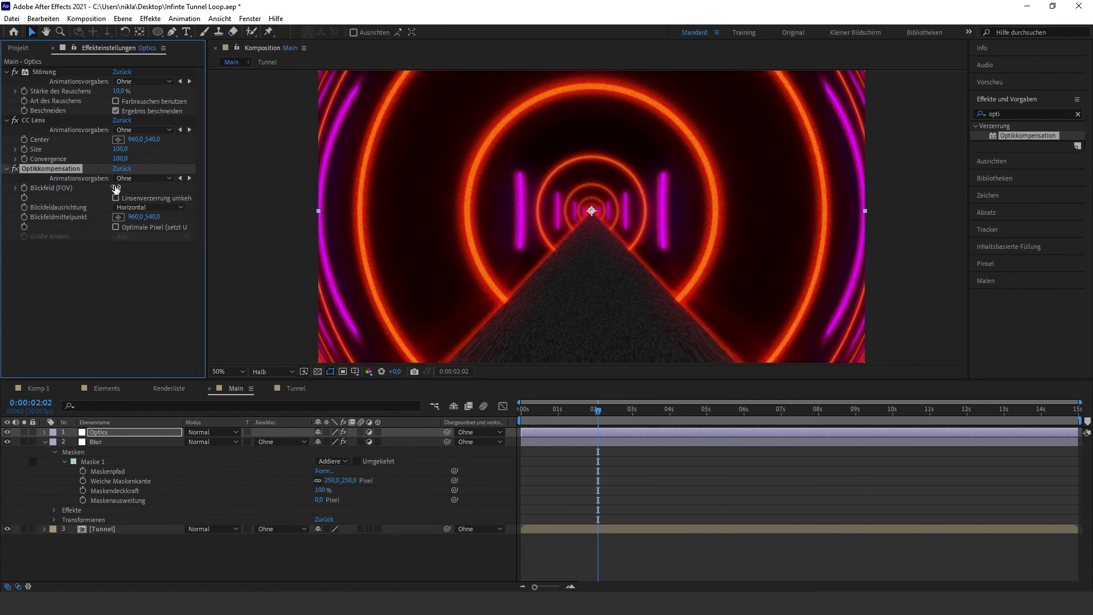
text(120)
key(Return)
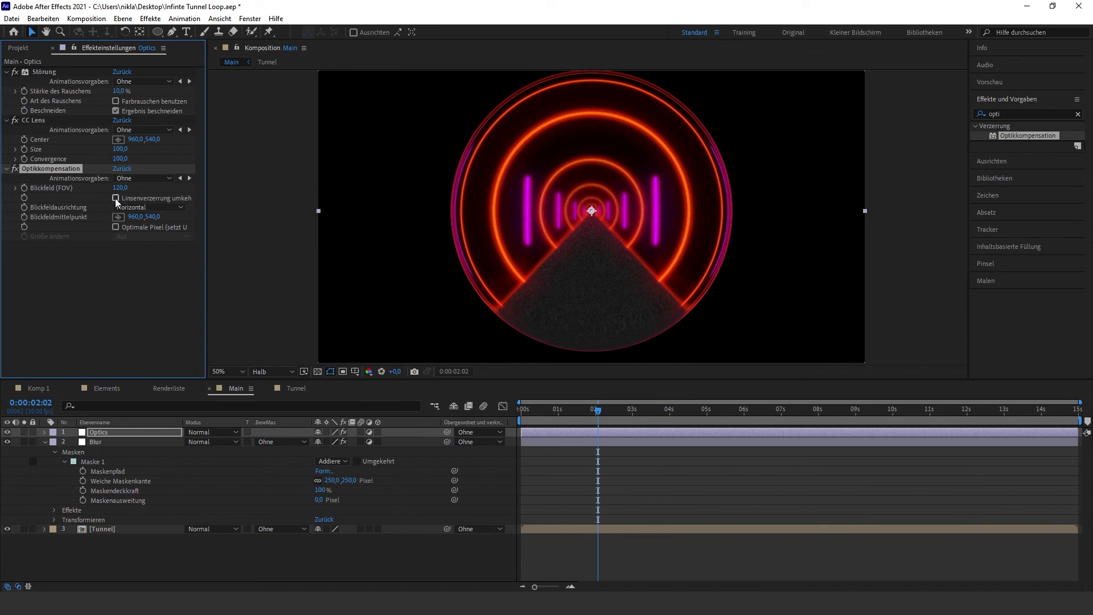
click(115, 198)
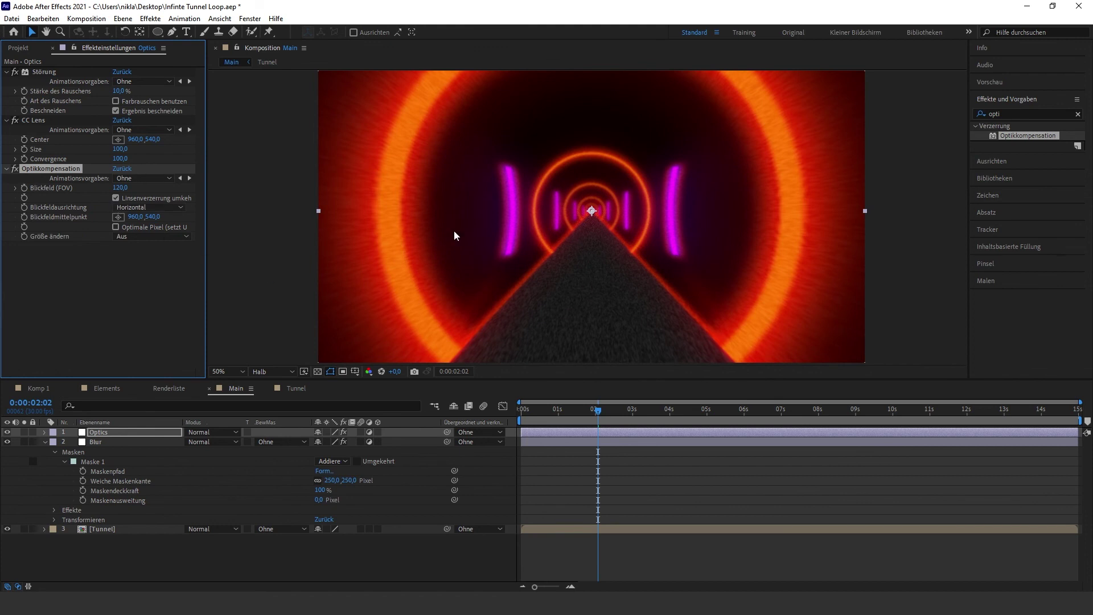
key(space)
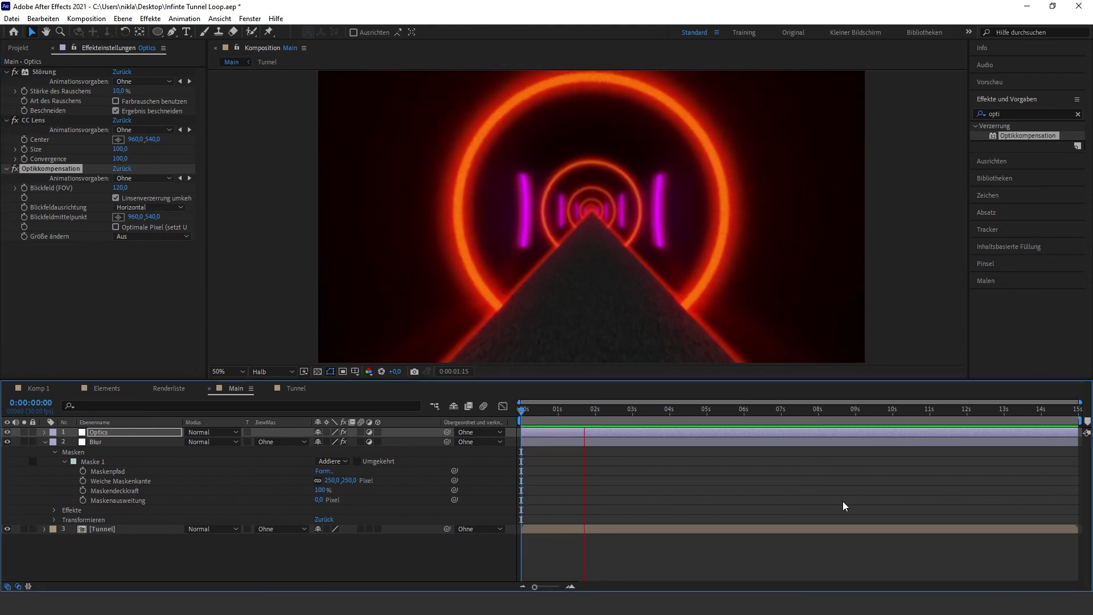